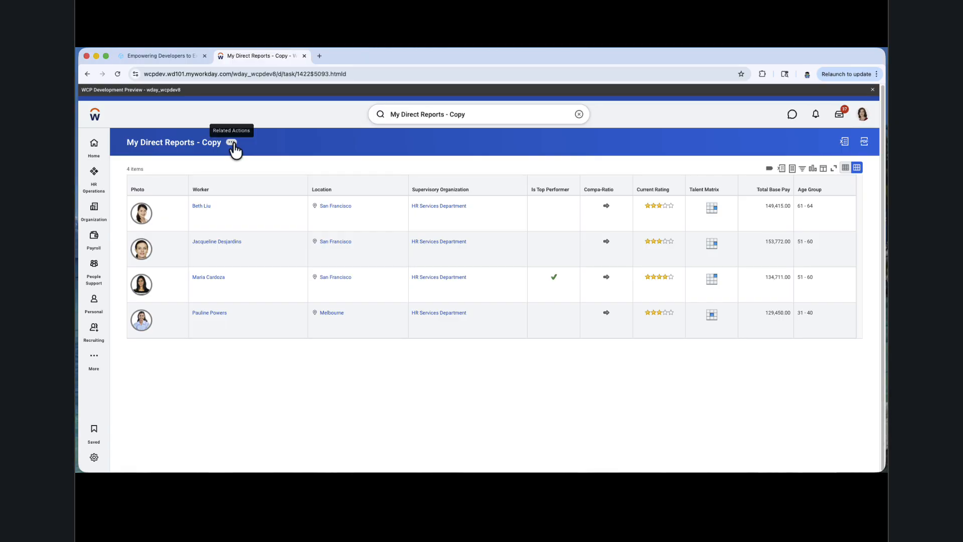
Step: Open the My Direct Reports - Copy report for editing and check the web service options in its advanced settings
{"action": "left_click", "coordinate": [232, 143]}
{"action": "mouse_move", "coordinate": [279, 184]}
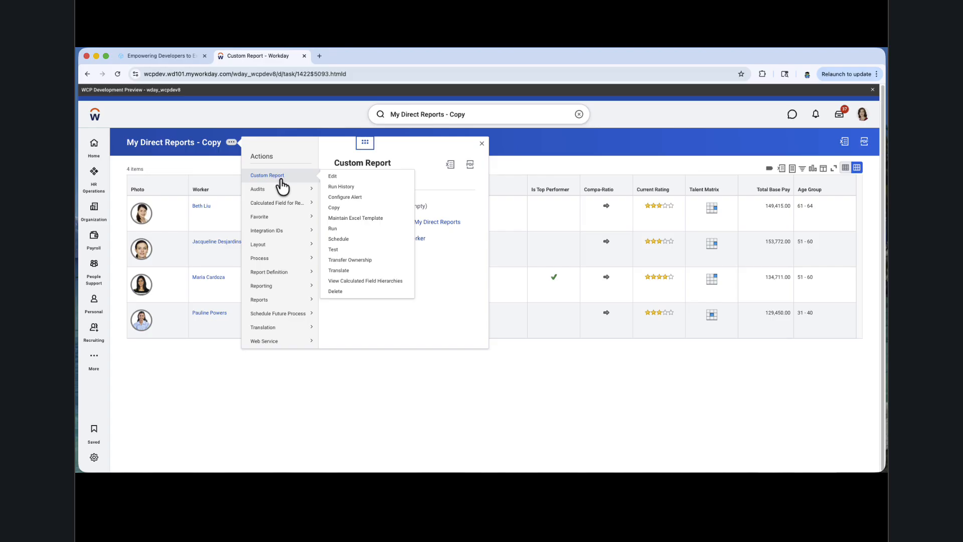
{"action": "left_click", "coordinate": [337, 186]}
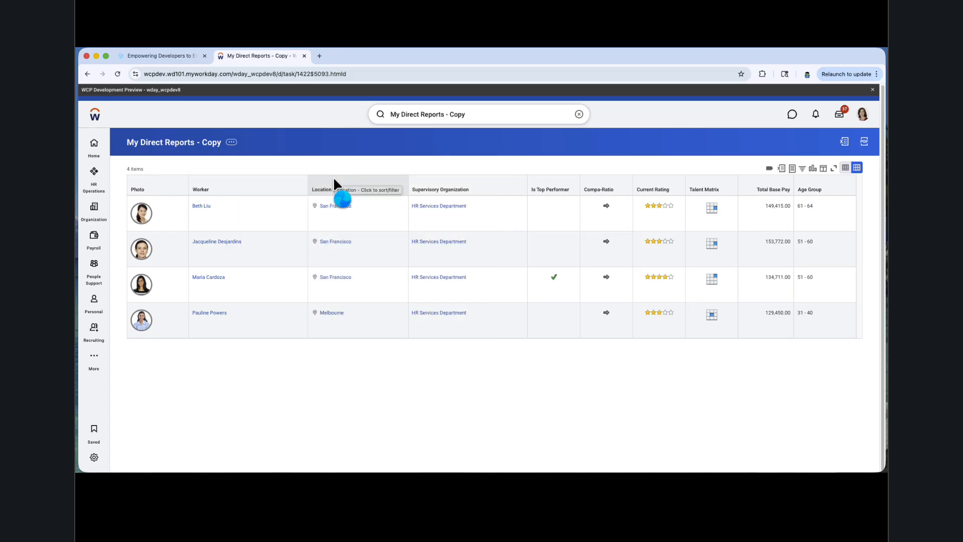
{"action": "left_click", "coordinate": [354, 306]}
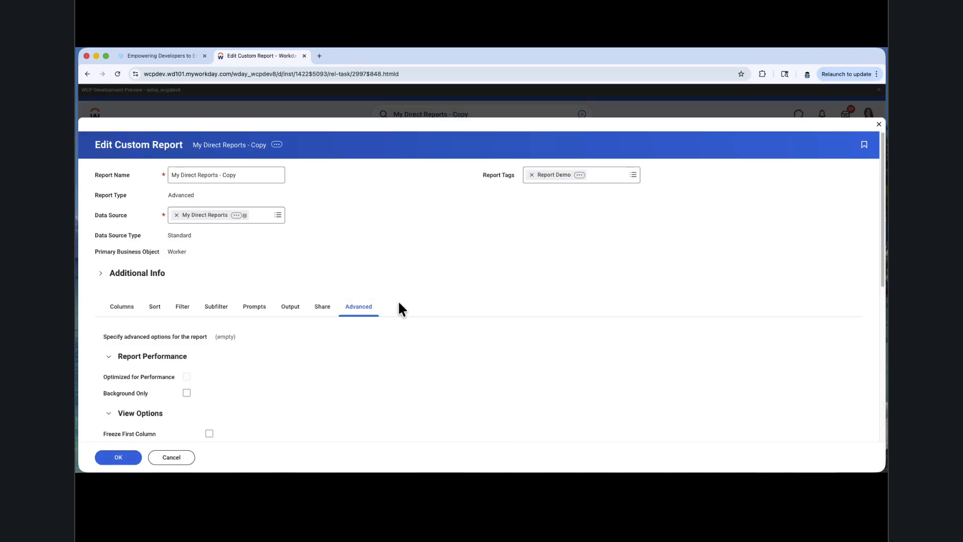
{"action": "scroll", "coordinate": [400, 307], "scroll_direction": "down", "scroll_amount": 5}
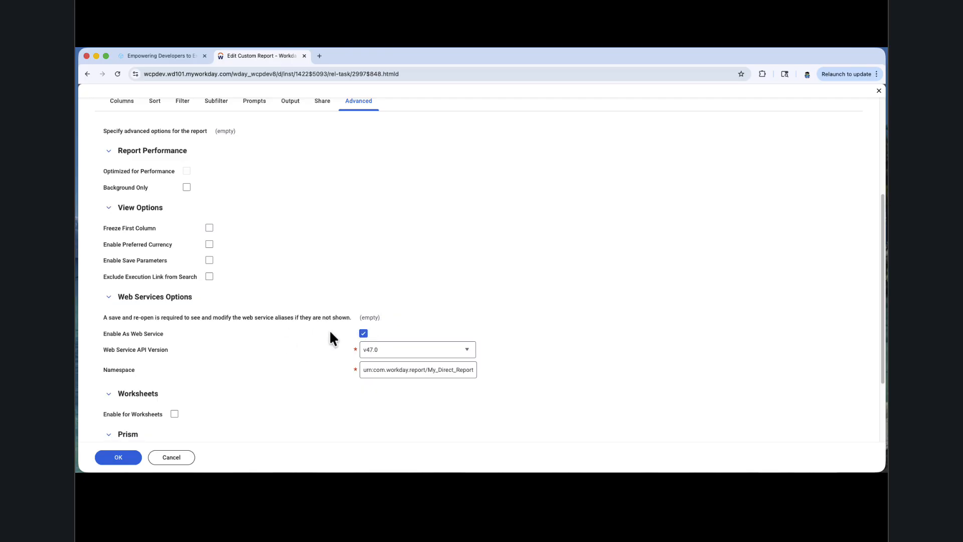
{"action": "scroll", "coordinate": [326, 334], "scroll_direction": "up", "scroll_amount": 4}
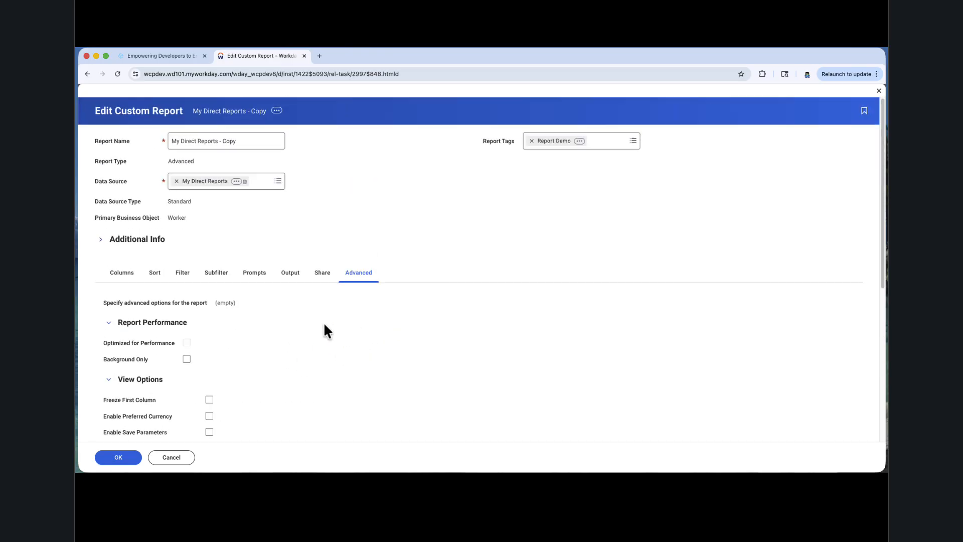
Step: Leave editing for the My Direct Reports - Copy report definition and display its web service URLs
{"action": "left_click", "coordinate": [277, 111]}
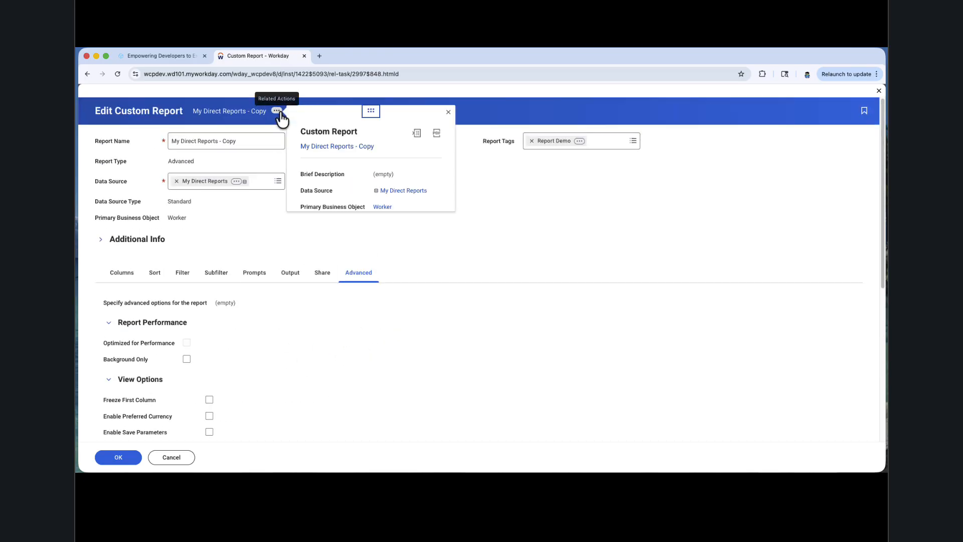
{"action": "left_click", "coordinate": [323, 147]}
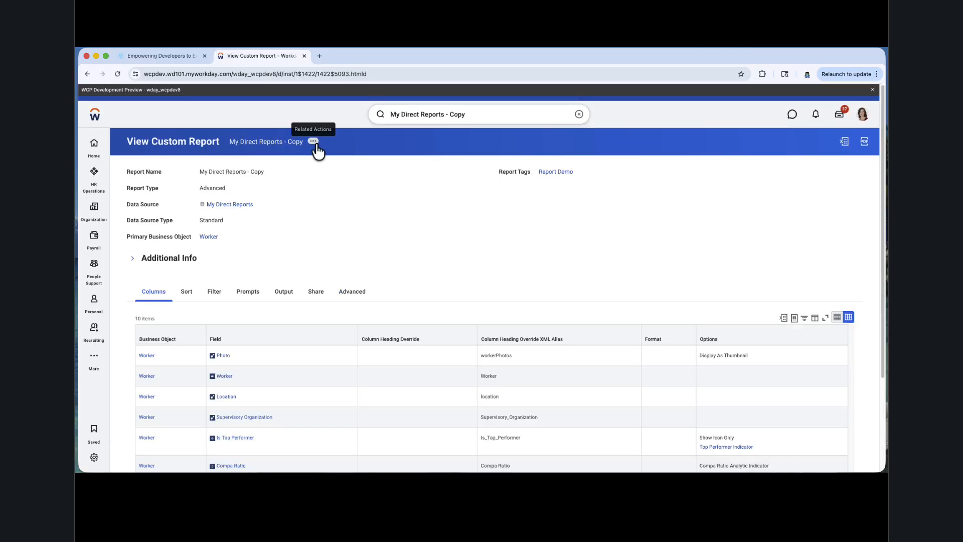
{"action": "left_click", "coordinate": [314, 142]}
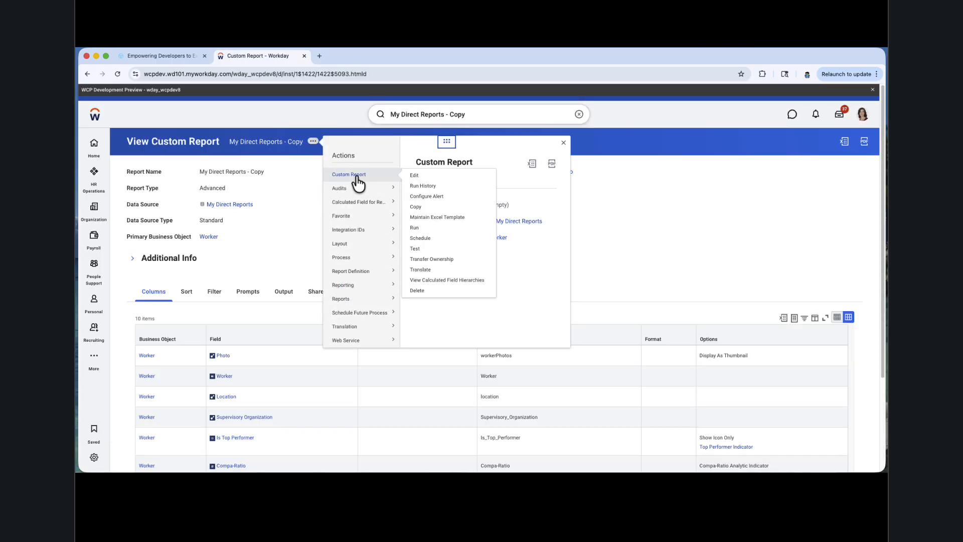
{"action": "mouse_move", "coordinate": [364, 312]}
{"action": "mouse_move", "coordinate": [369, 341]}
{"action": "left_click", "coordinate": [427, 343]}
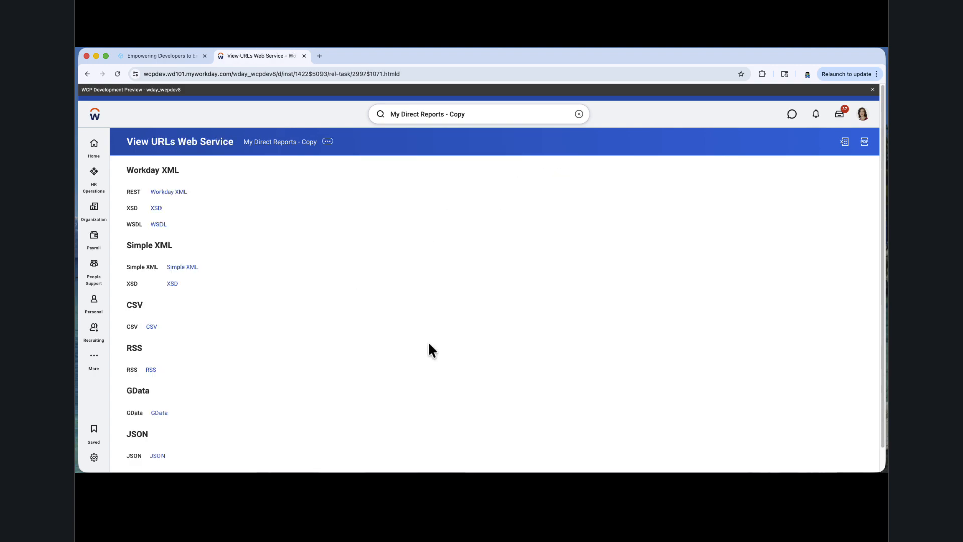
Step: Open the report's Workday XML REST link and copy the URL's ending, from the slash before the owner's username through the report name
{"action": "left_click", "coordinate": [168, 192]}
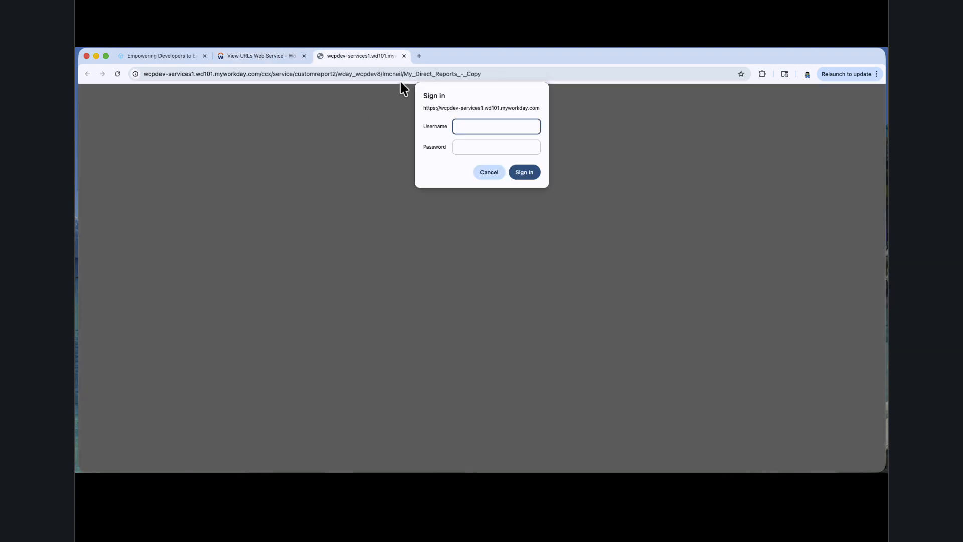
{"action": "left_click", "coordinate": [384, 74]}
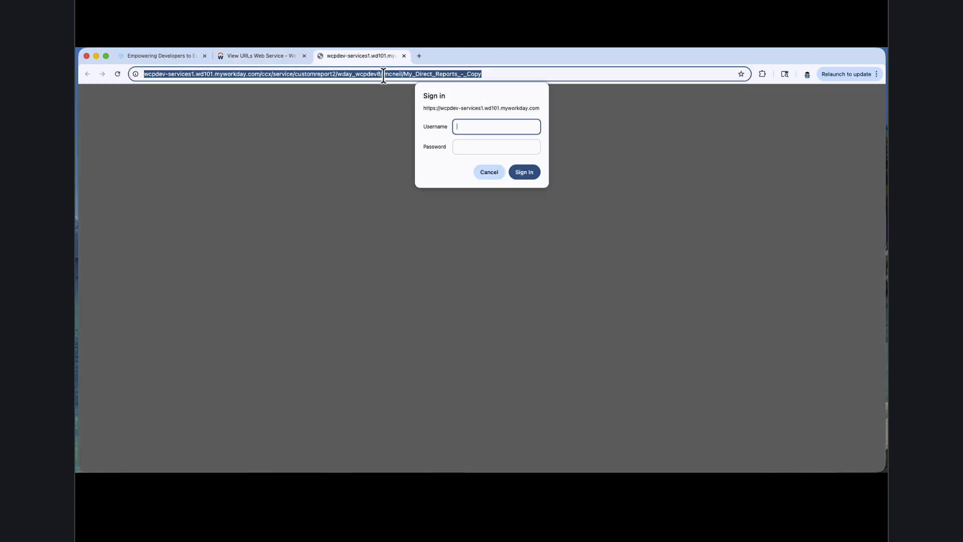
{"action": "left_click", "coordinate": [383, 75]}
{"action": "left_click_drag", "start_coordinate": [400, 75], "coordinate": [513, 75]}
{"action": "key", "text": "super+c"}
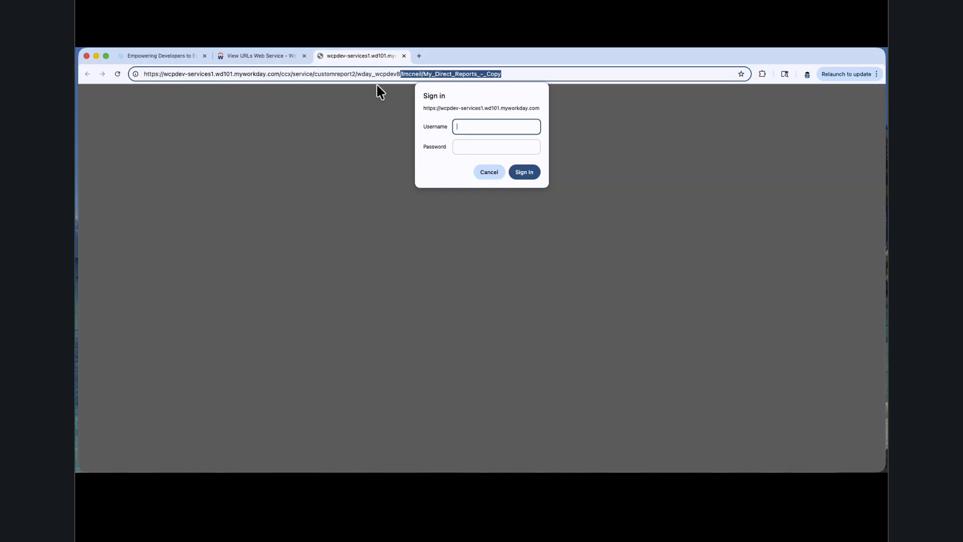
Step: Switch to the Workday Developer Site and create an integration app from scratch named raas
{"action": "left_click", "coordinate": [151, 59]}
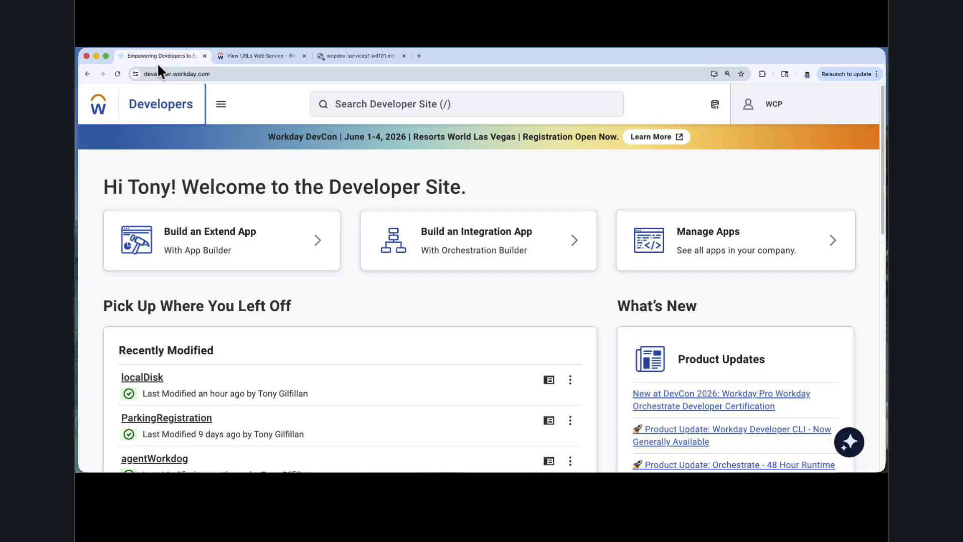
{"action": "left_click", "coordinate": [479, 250]}
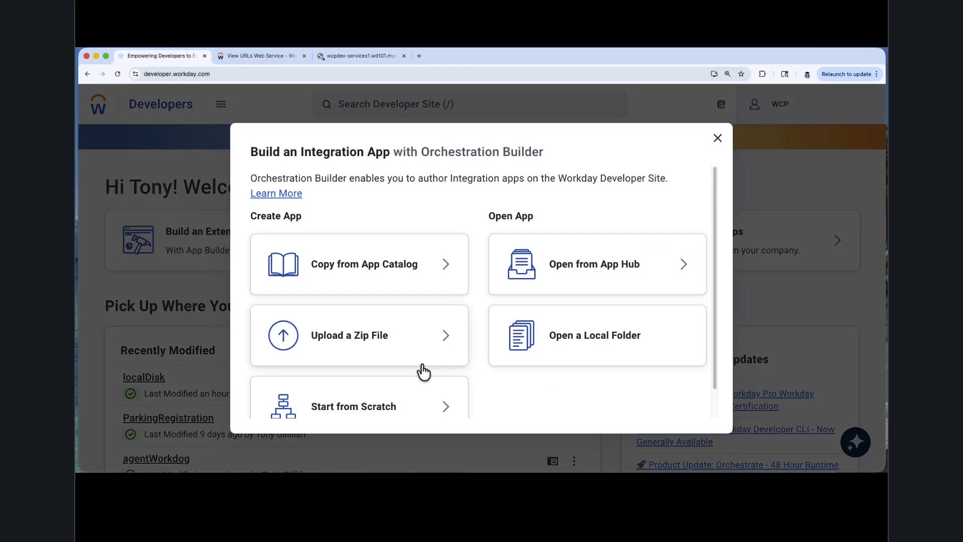
{"action": "left_click", "coordinate": [374, 407]}
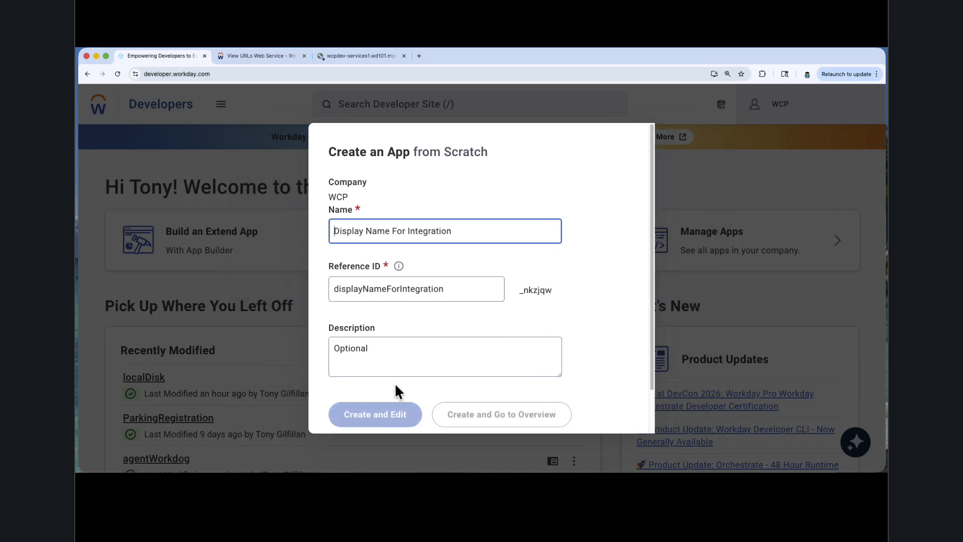
{"action": "type", "text": "raas"}
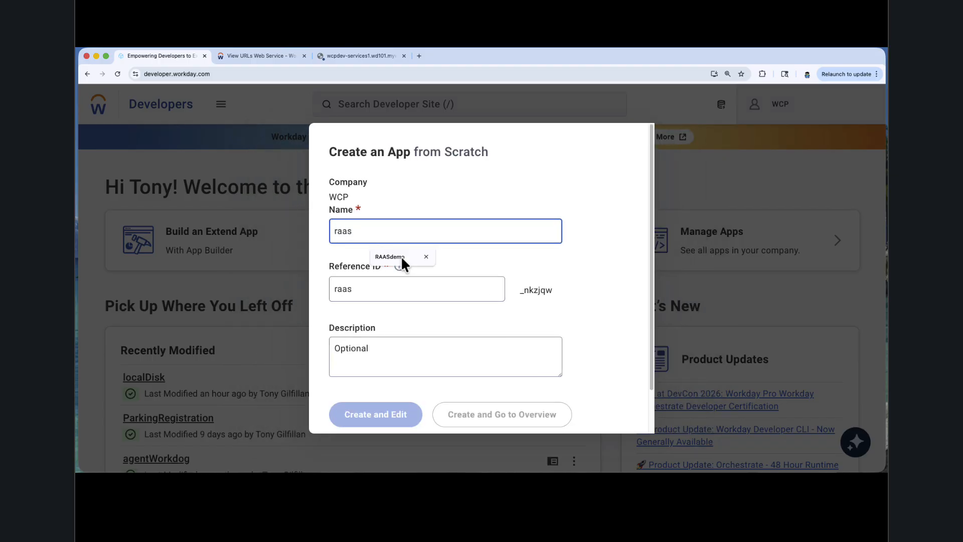
{"action": "key", "text": "Return"}
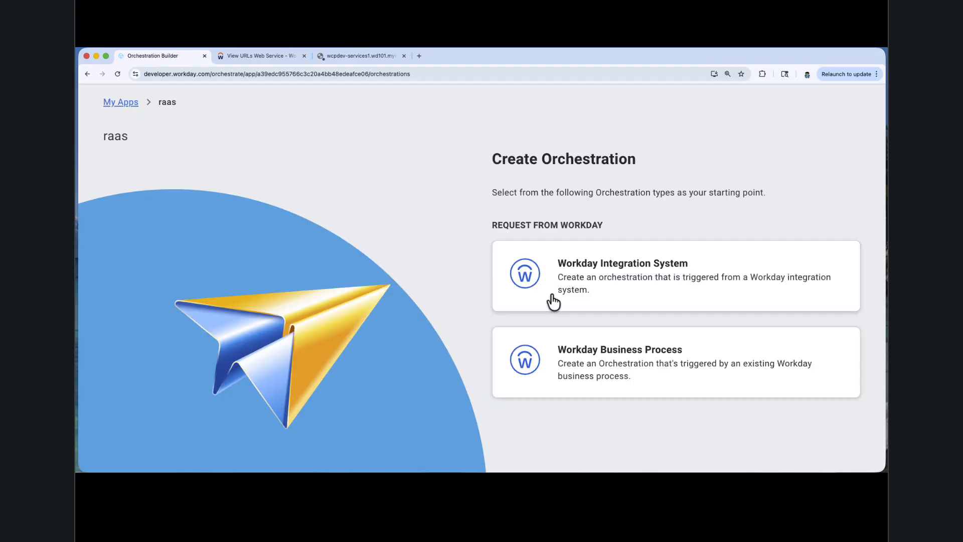
Step: Create a Workday Integration System orchestration named raas
{"action": "left_click", "coordinate": [635, 281]}
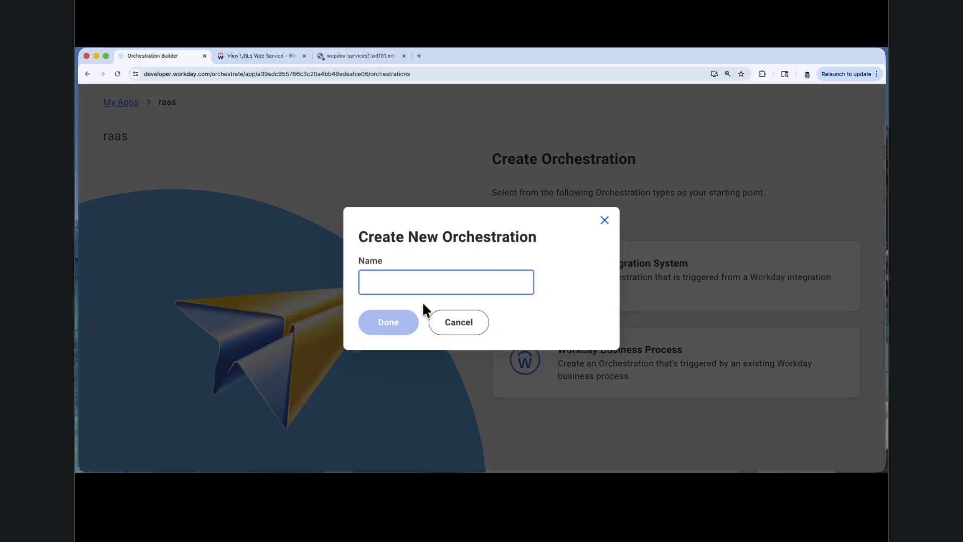
{"action": "type", "text": "raas"}
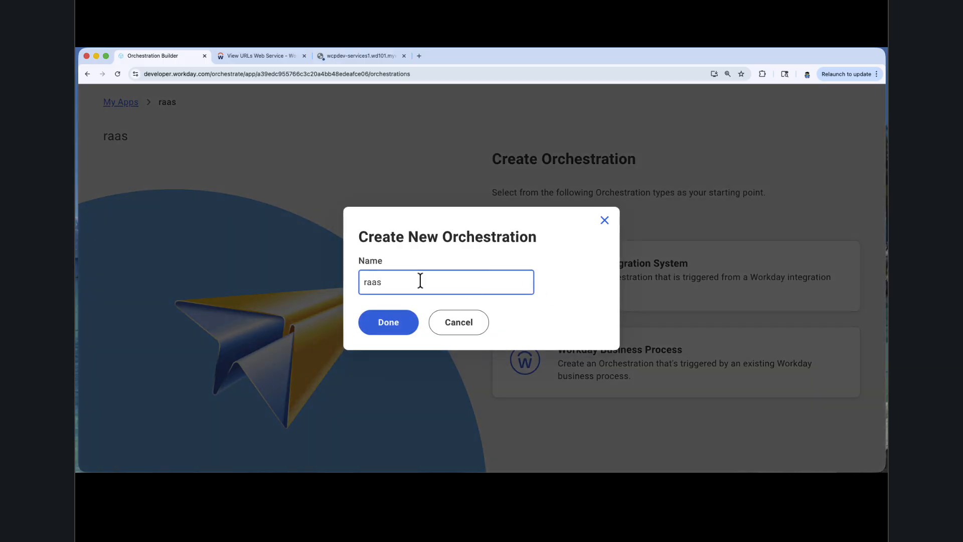
{"action": "key", "text": "Return"}
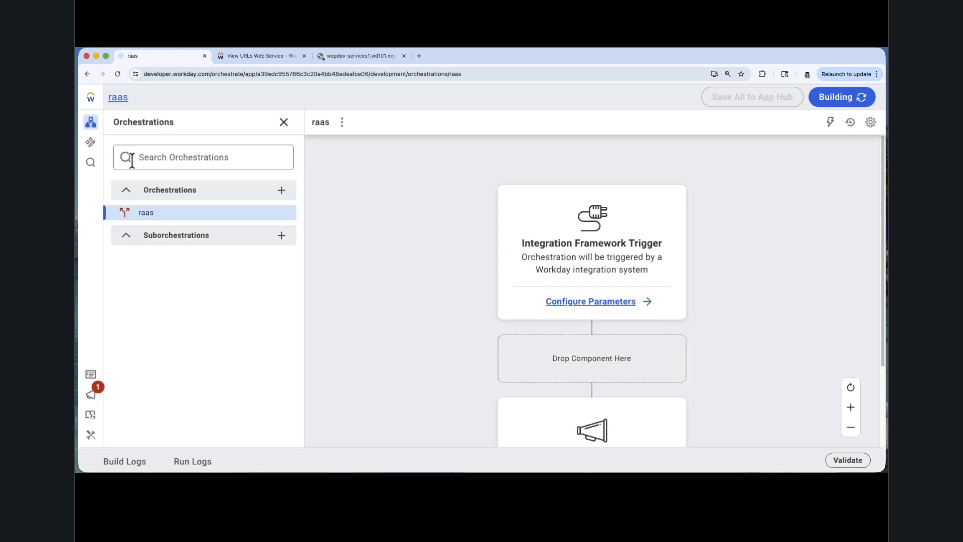
Step: Add a Send Workday RaaS Request after the trigger, with the copied owner and My_Direct_Reports_-_Copy path, minus its leading slash, as a string
{"action": "left_click", "coordinate": [91, 143]}
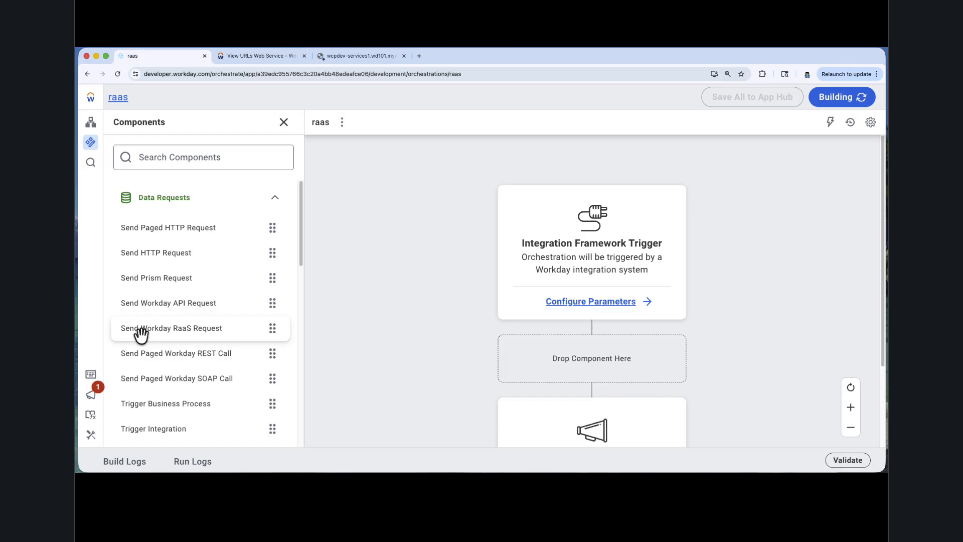
{"action": "left_click_drag", "start_coordinate": [140, 335], "coordinate": [532, 369]}
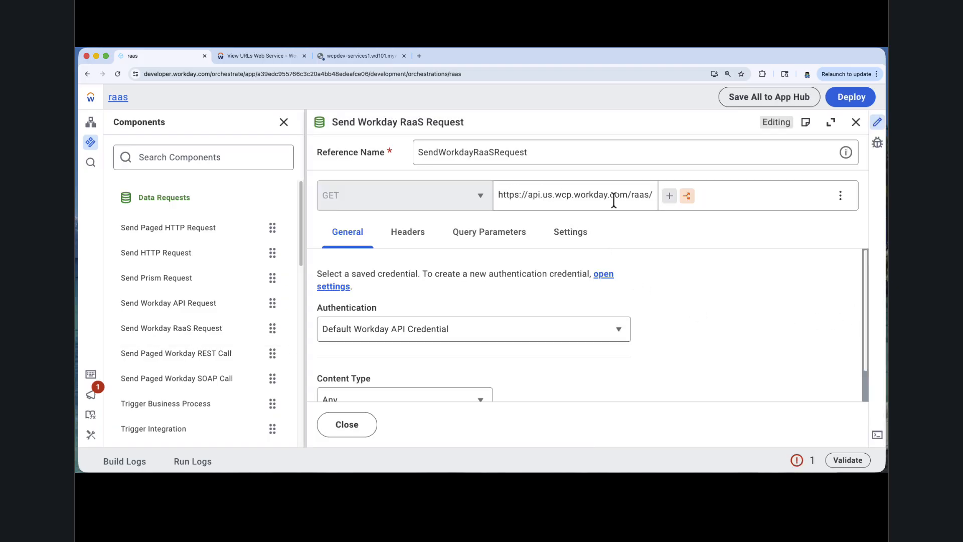
{"action": "left_click", "coordinate": [669, 195]}
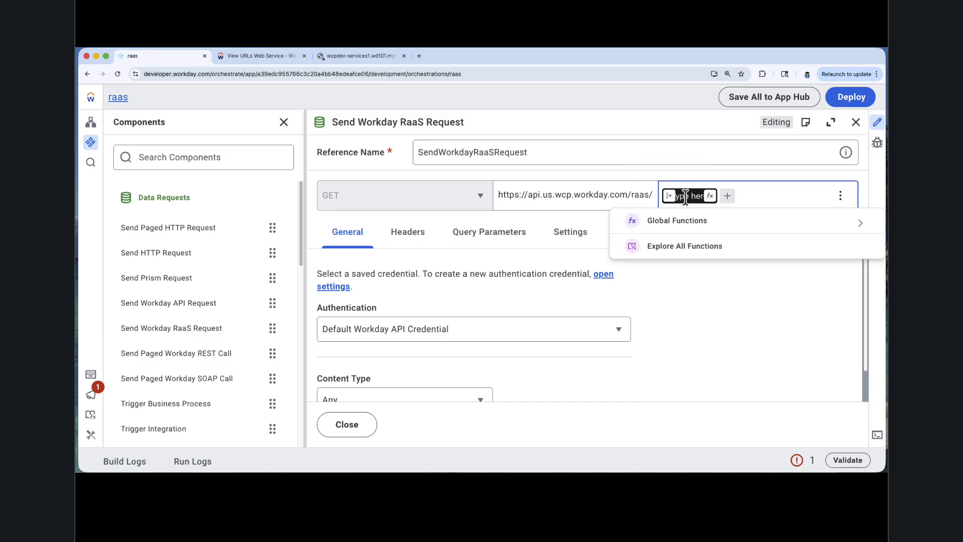
{"action": "key", "text": "super+v"}
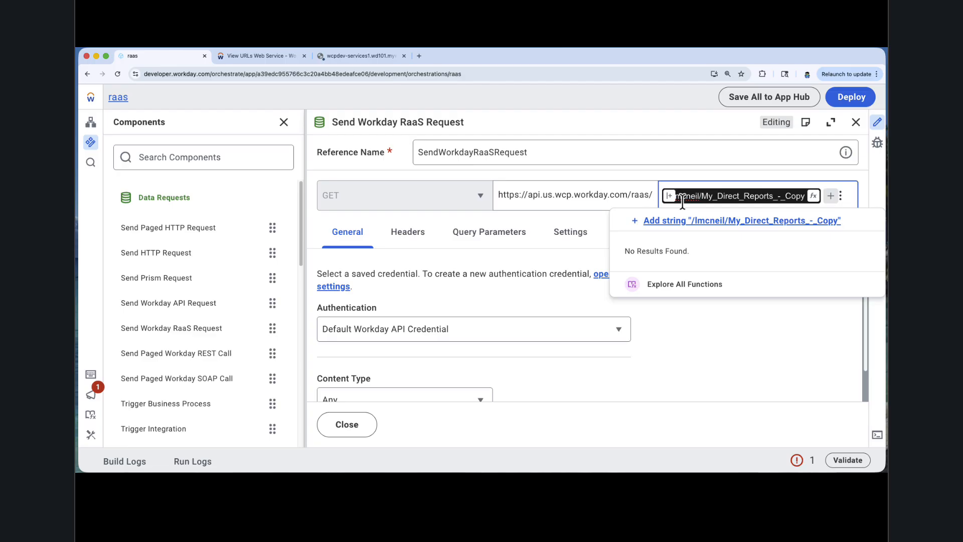
{"action": "key", "text": "BackSpace"}
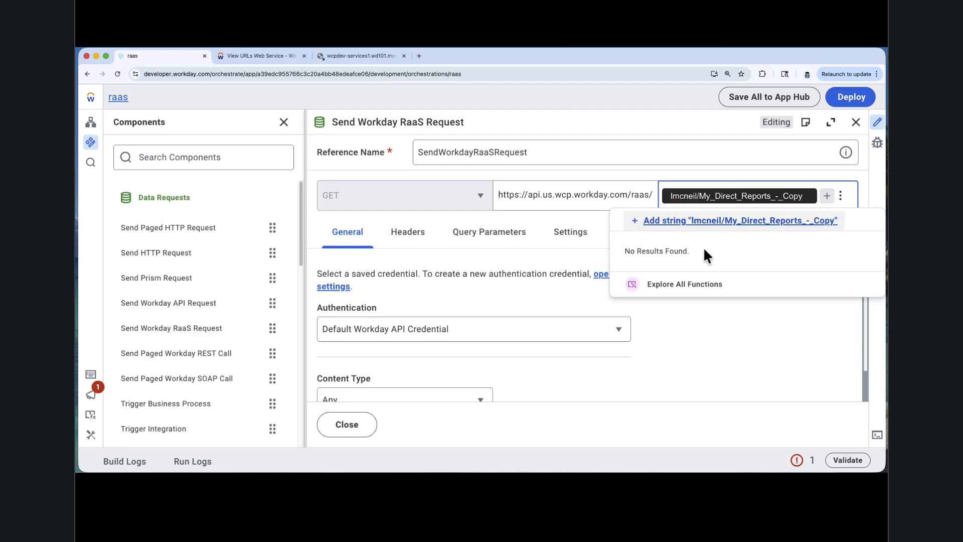
{"action": "left_click", "coordinate": [748, 225]}
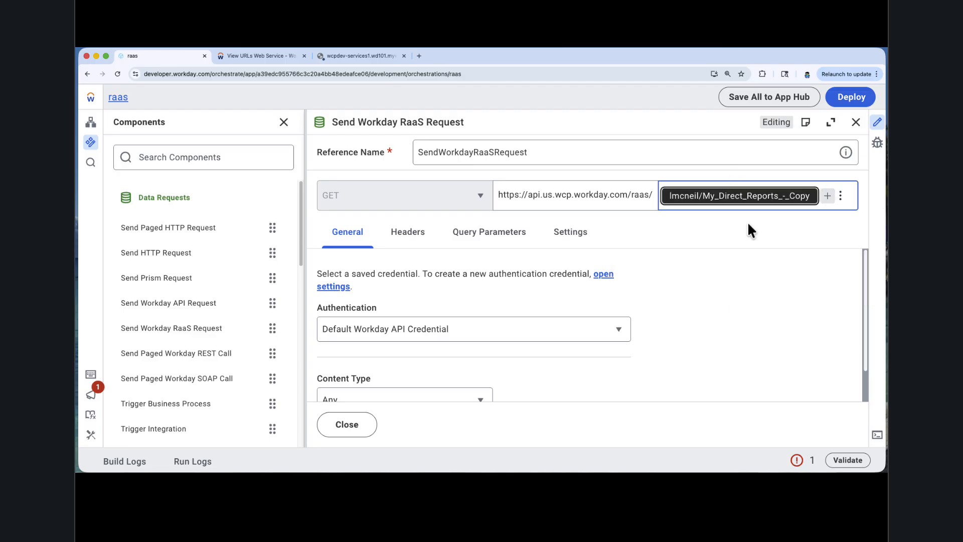
Step: Set the RaaS request's authentication to Access Token from Initiating User and return to the orchestration canvas
{"action": "left_click", "coordinate": [407, 329]}
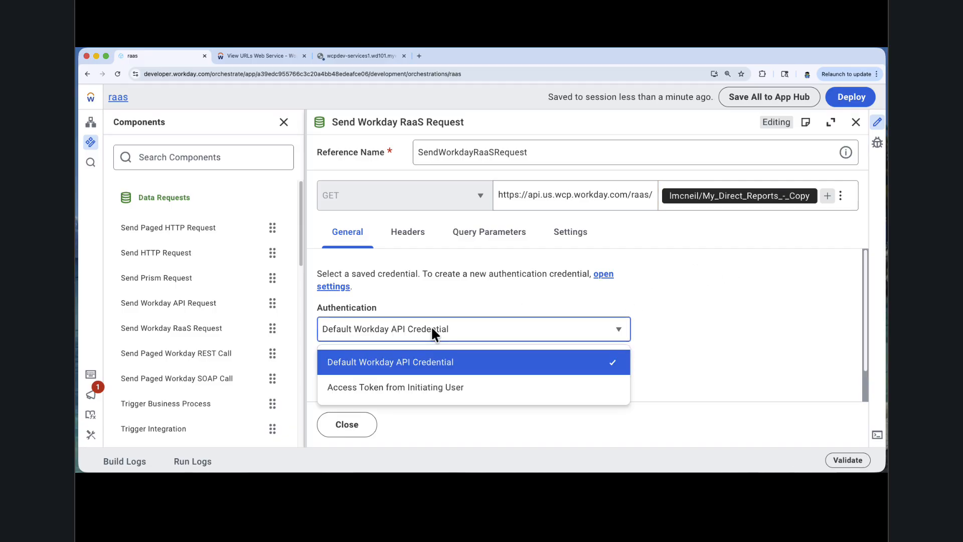
{"action": "left_click", "coordinate": [392, 393]}
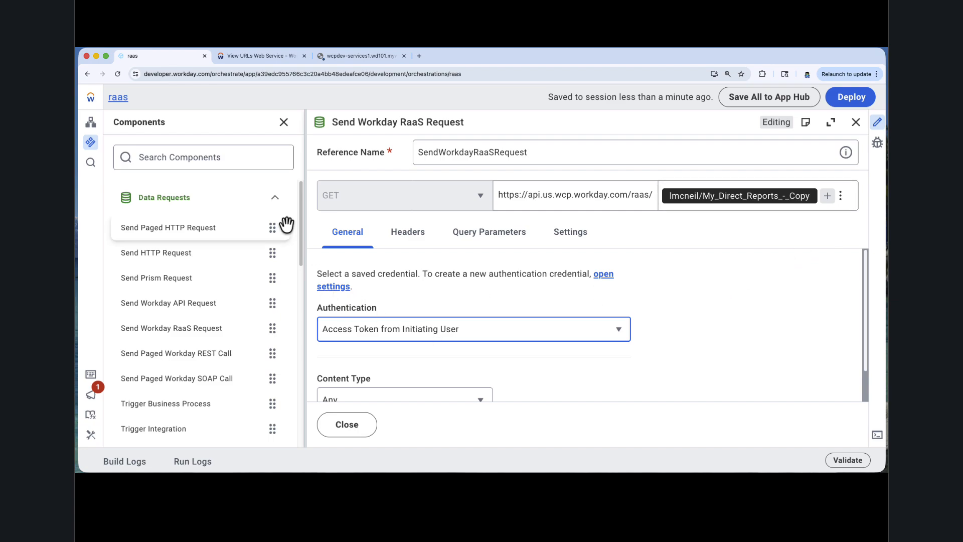
{"action": "left_click_drag", "start_coordinate": [305, 223], "coordinate": [265, 223]}
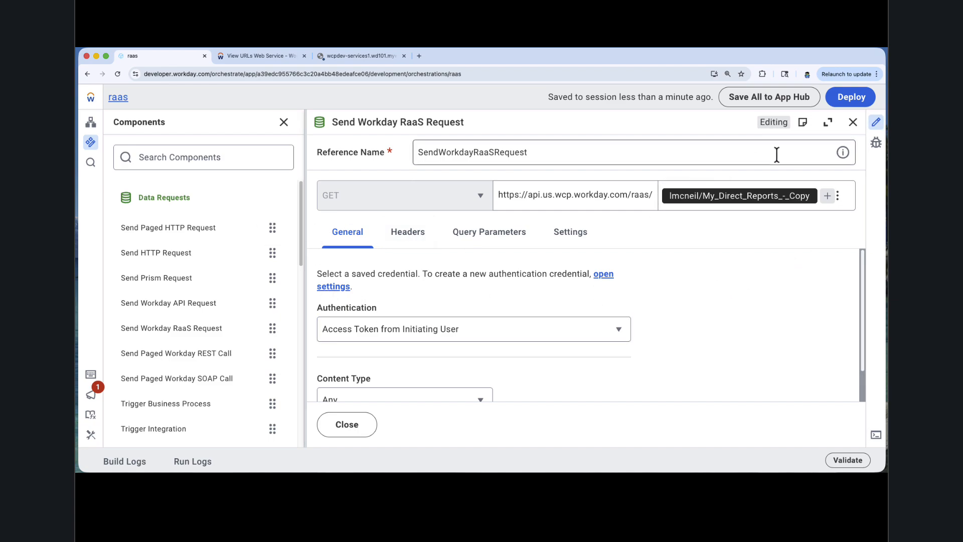
{"action": "left_click", "coordinate": [853, 122]}
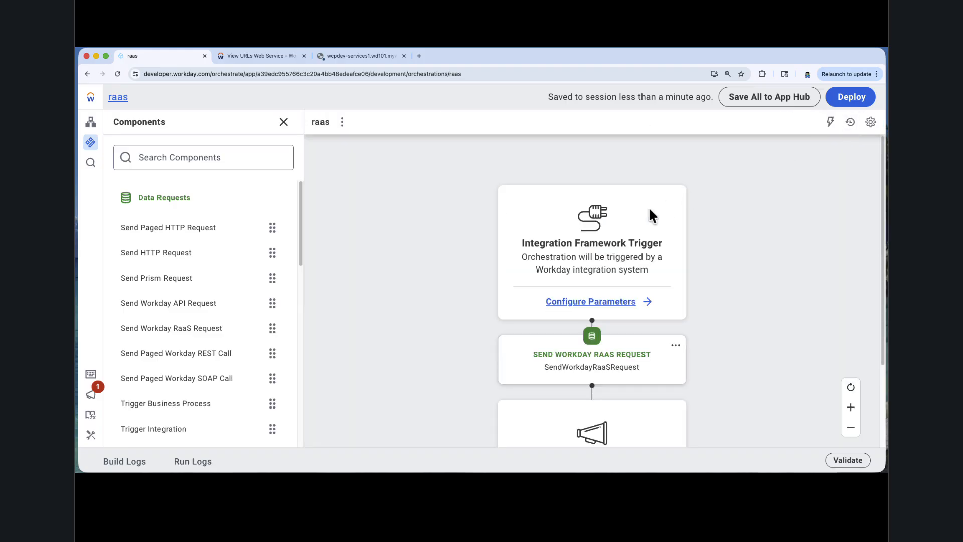
Step: Add a Store Document component after the RaaS request and use SendWorkdayRaaSRequest.response as the document to store
{"action": "scroll", "coordinate": [234, 356], "scroll_direction": "down", "scroll_amount": 3}
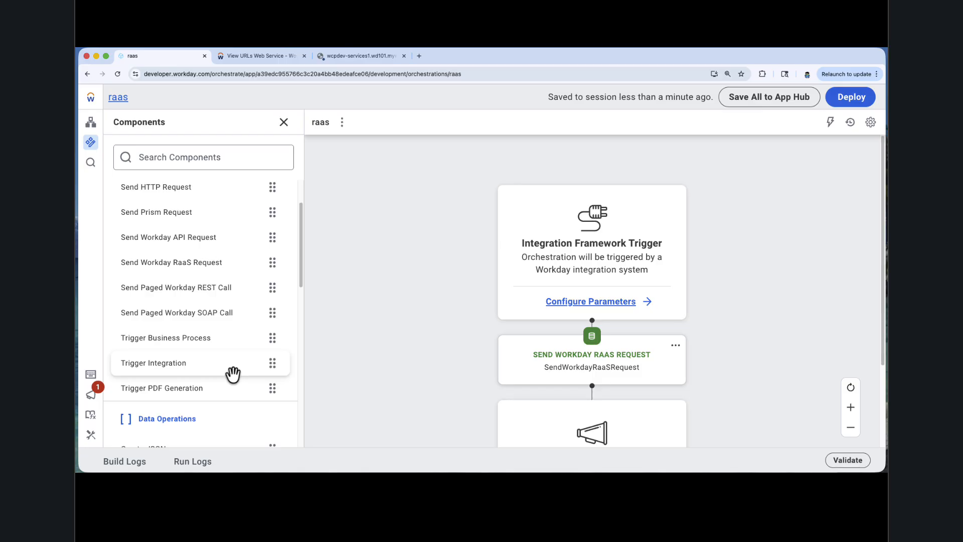
{"action": "scroll", "coordinate": [193, 296], "scroll_direction": "down", "scroll_amount": 10}
{"action": "scroll", "coordinate": [206, 314], "scroll_direction": "up", "scroll_amount": 4}
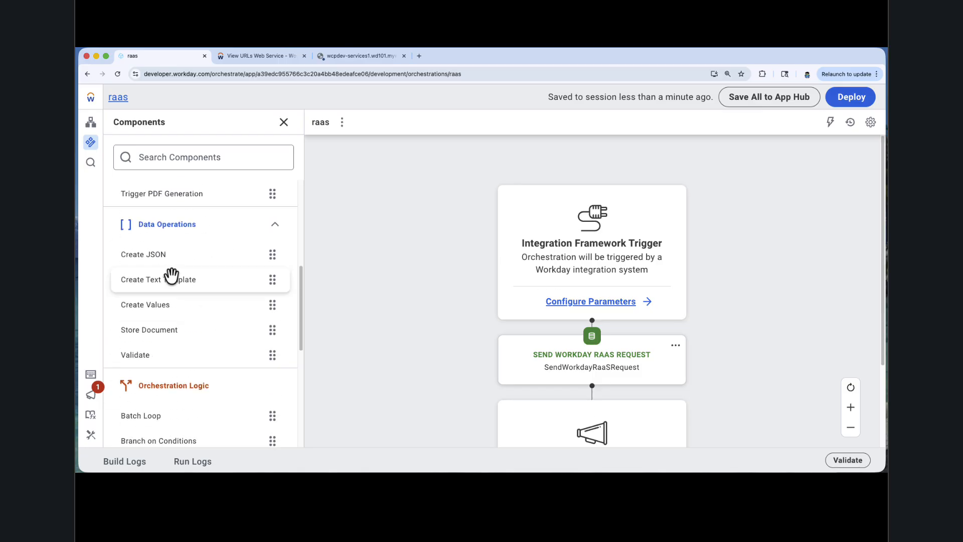
{"action": "left_click_drag", "start_coordinate": [191, 338], "coordinate": [576, 389]}
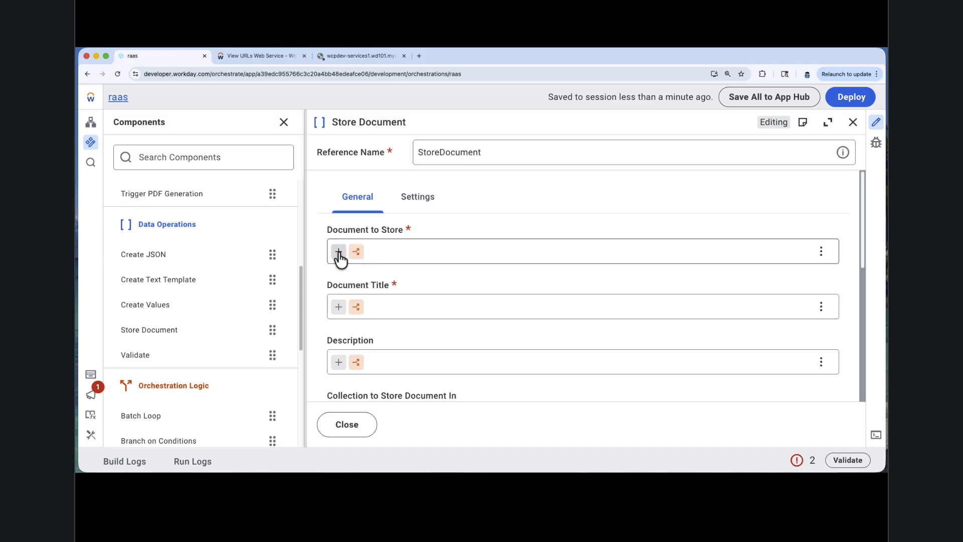
{"action": "left_click", "coordinate": [338, 253]}
{"action": "left_click", "coordinate": [419, 285]}
{"action": "left_click", "coordinate": [408, 305]}
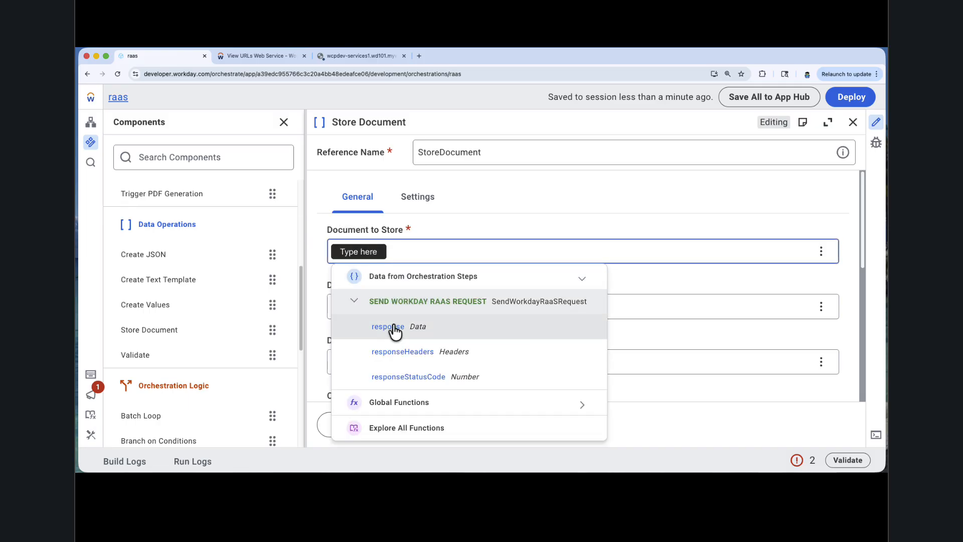
{"action": "left_click", "coordinate": [392, 331]}
Step: Set the Store Document component's document title to the string RAAS DATA
{"action": "left_click", "coordinate": [338, 306]}
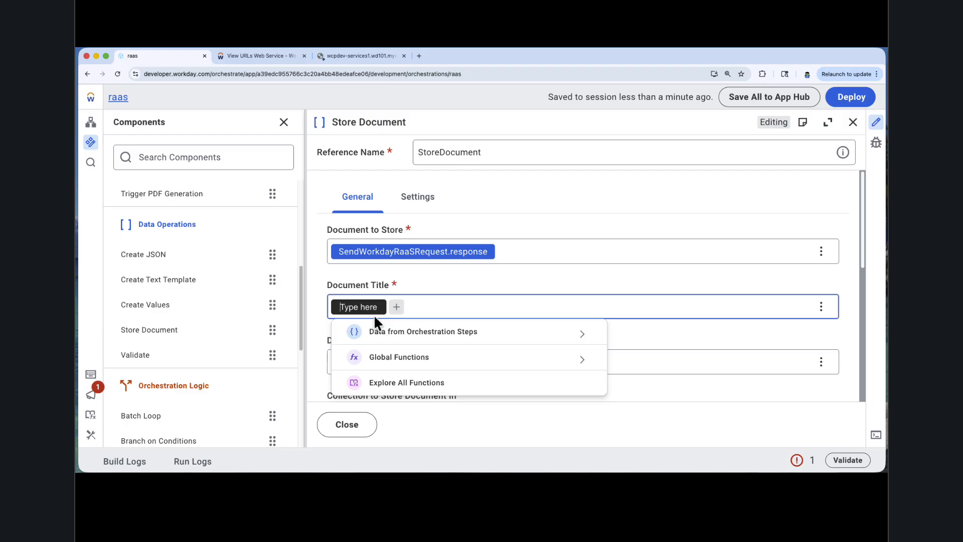
{"action": "type", "text": "RAAS DATA"}
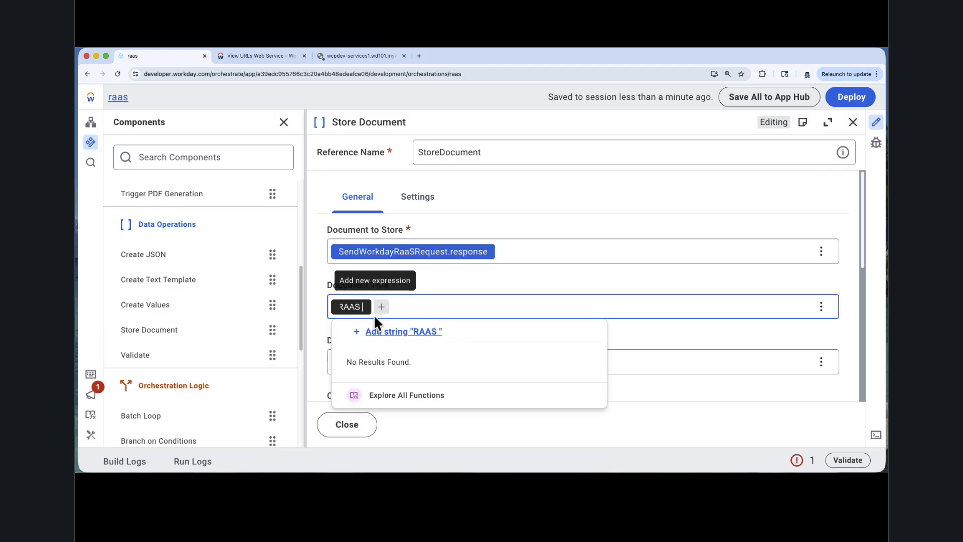
{"action": "left_click", "coordinate": [394, 333]}
Step: Set Attach document to integration event to true for the Store Document component and return to the orchestration canvas
{"action": "scroll", "coordinate": [394, 339], "scroll_direction": "down", "scroll_amount": 5}
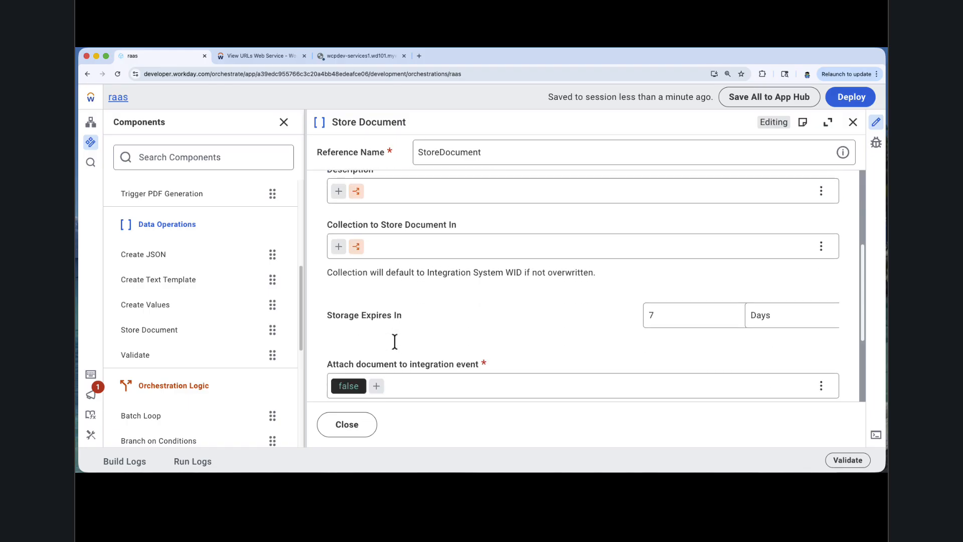
{"action": "left_click", "coordinate": [350, 330]}
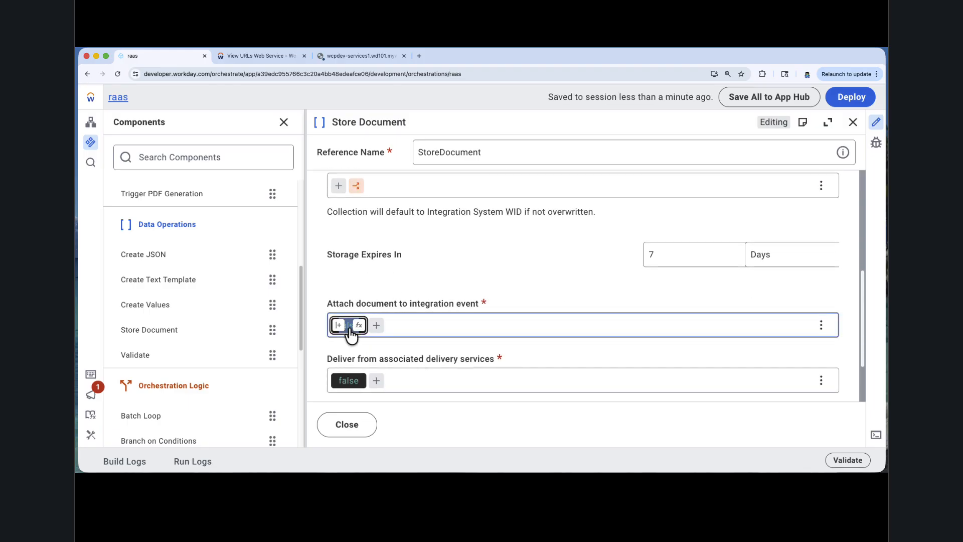
{"action": "key", "text": "BackSpace"}
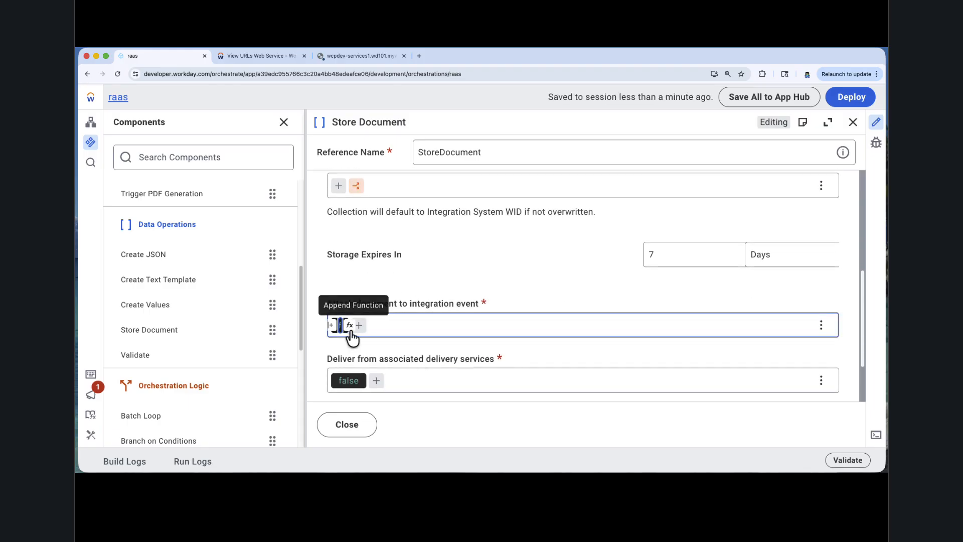
{"action": "key", "text": "BackSpace"}
{"action": "key", "text": "BackSpace"}
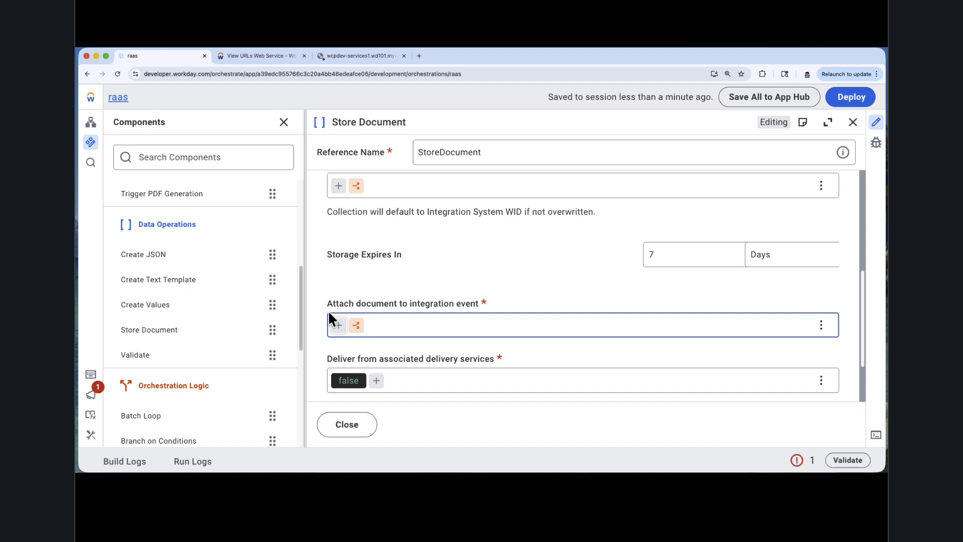
{"action": "left_click", "coordinate": [333, 323]}
{"action": "type", "text": "true"}
{"action": "key", "text": "Return"}
{"action": "left_click", "coordinate": [503, 230]}
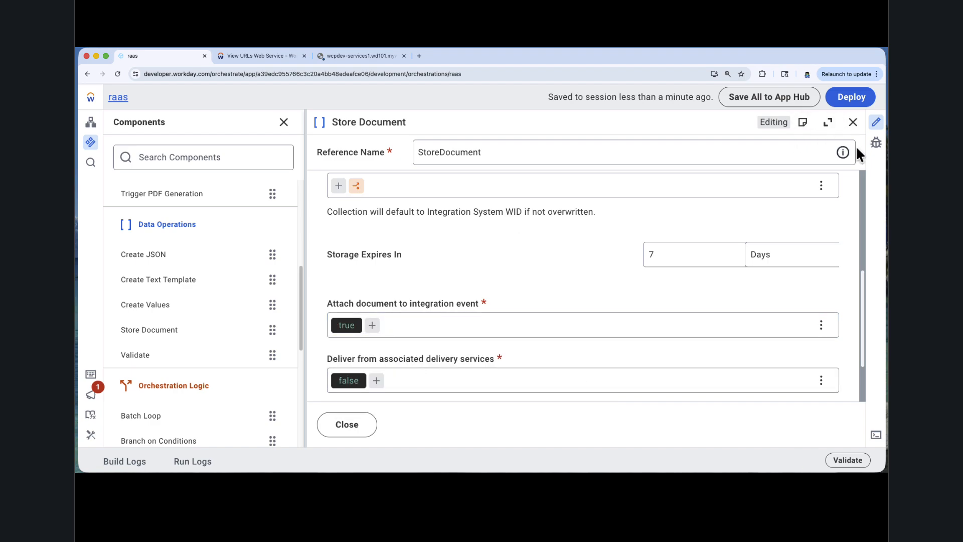
{"action": "left_click", "coordinate": [875, 142]}
{"action": "left_click", "coordinate": [875, 126]}
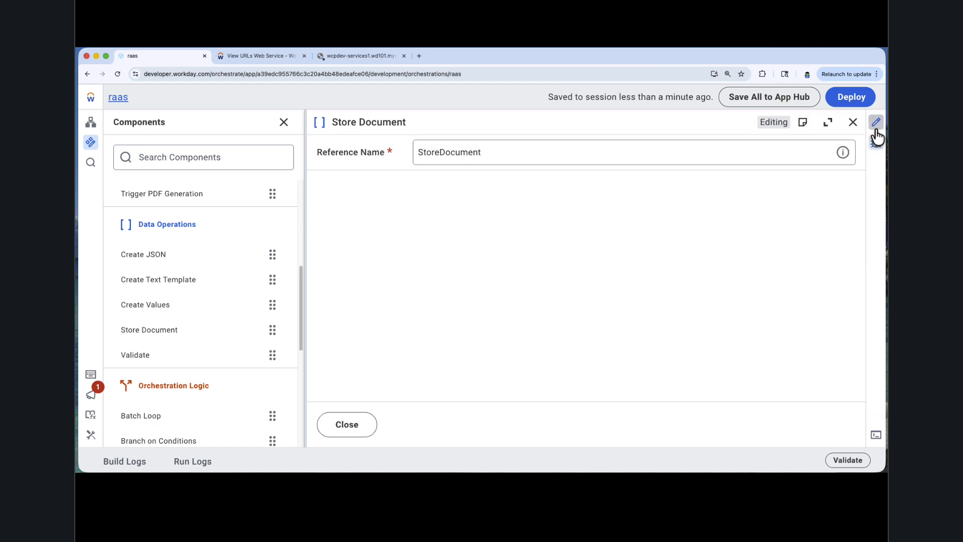
{"action": "left_click", "coordinate": [853, 126]}
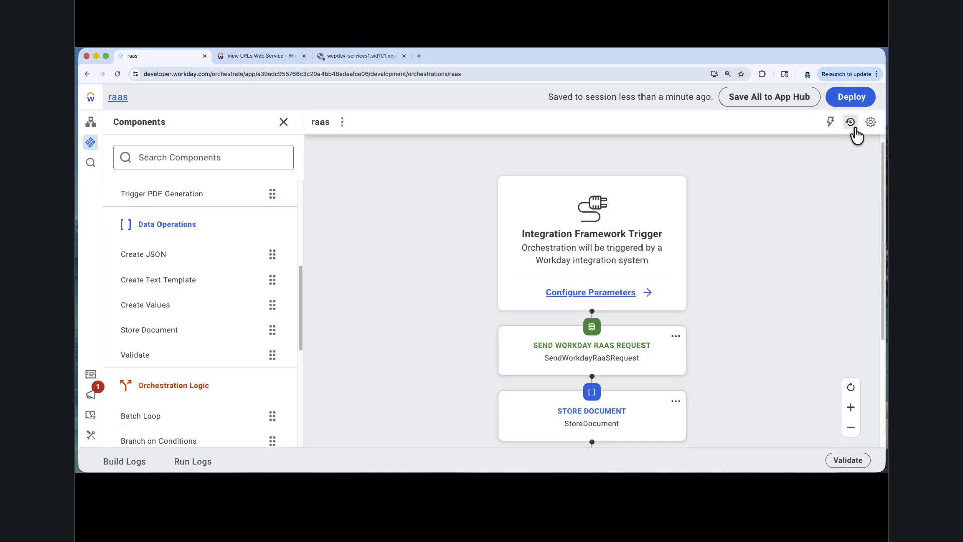
Step: Build the raas orchestration and deploy it to the wday_wcpdev8 tenant
{"action": "scroll", "coordinate": [722, 316], "scroll_direction": "down", "scroll_amount": 1}
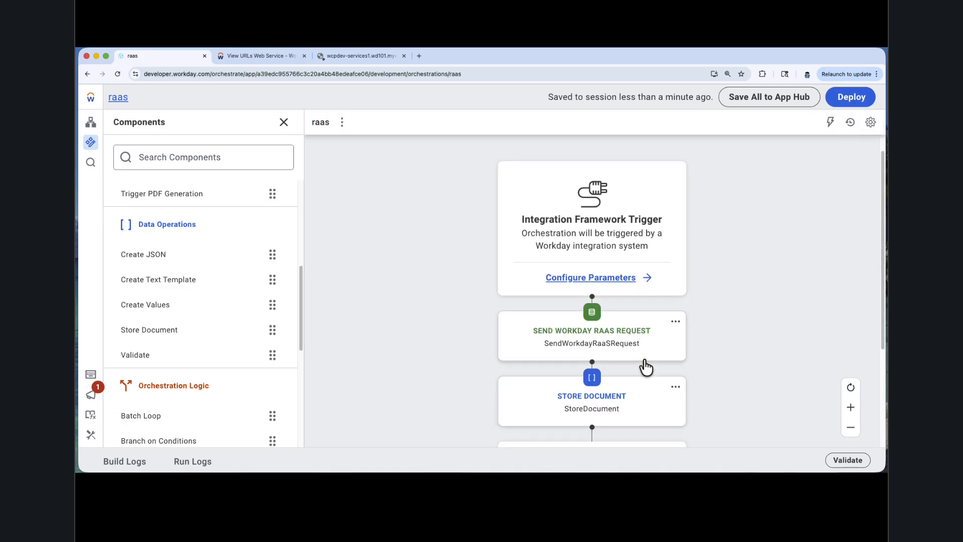
{"action": "scroll", "coordinate": [645, 367], "scroll_direction": "down", "scroll_amount": 4}
{"action": "left_click", "coordinate": [851, 98]}
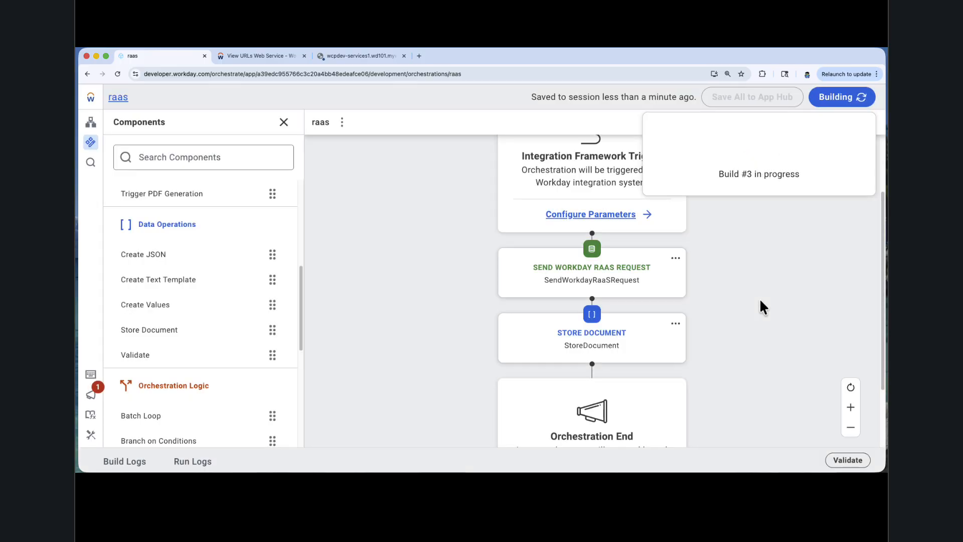
{"action": "left_click", "coordinate": [840, 101]}
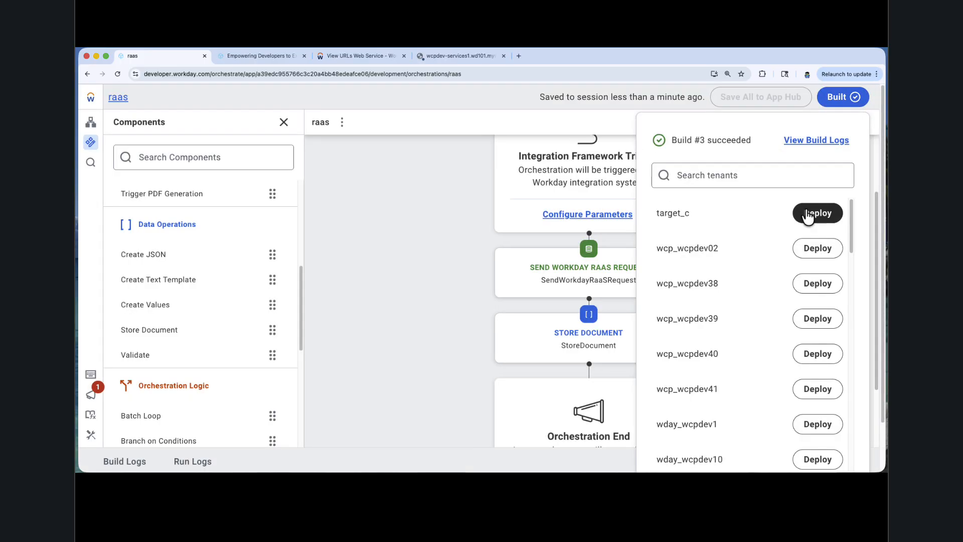
{"action": "scroll", "coordinate": [783, 275], "scroll_direction": "down", "scroll_amount": 1}
{"action": "scroll", "coordinate": [784, 278], "scroll_direction": "down", "scroll_amount": 20}
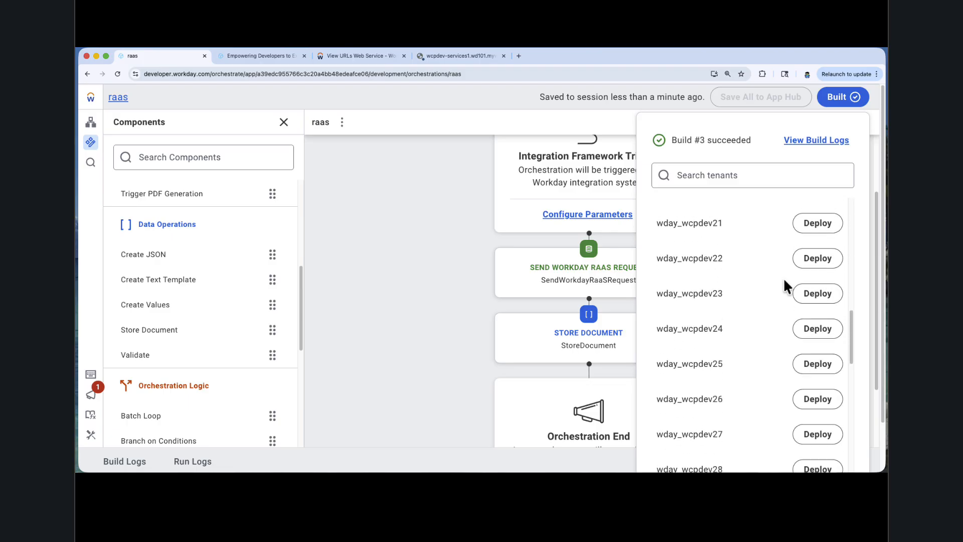
{"action": "scroll", "coordinate": [783, 281], "scroll_direction": "down", "scroll_amount": 3}
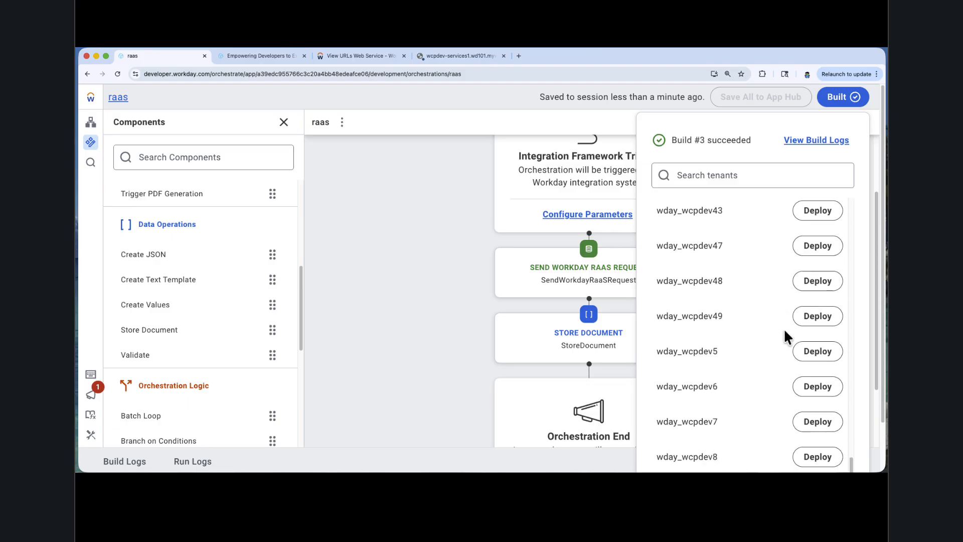
{"action": "left_click", "coordinate": [816, 424]}
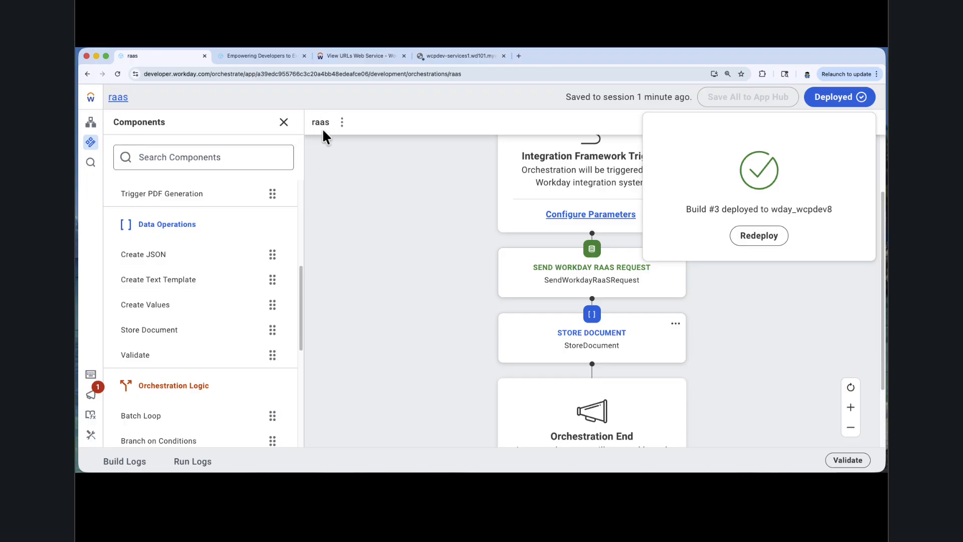
Step: Open the raas app on the Workday Developer Site and copy its Reference ID
{"action": "left_click", "coordinate": [240, 57]}
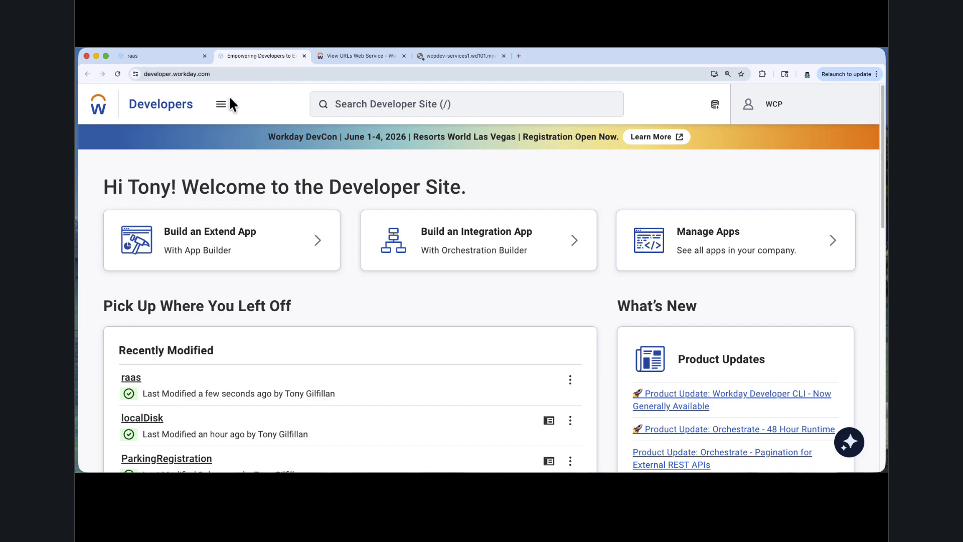
{"action": "left_click", "coordinate": [134, 376]}
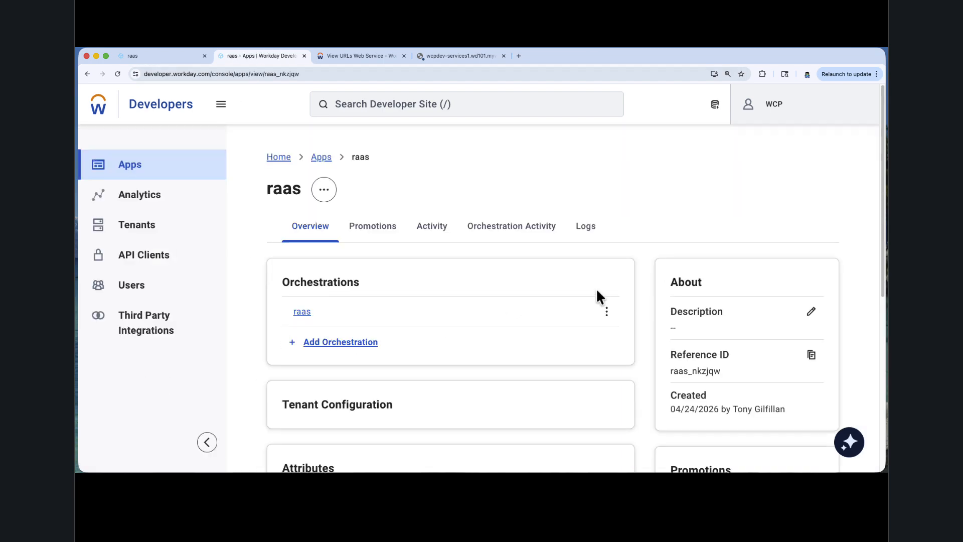
{"action": "left_click", "coordinate": [811, 356]}
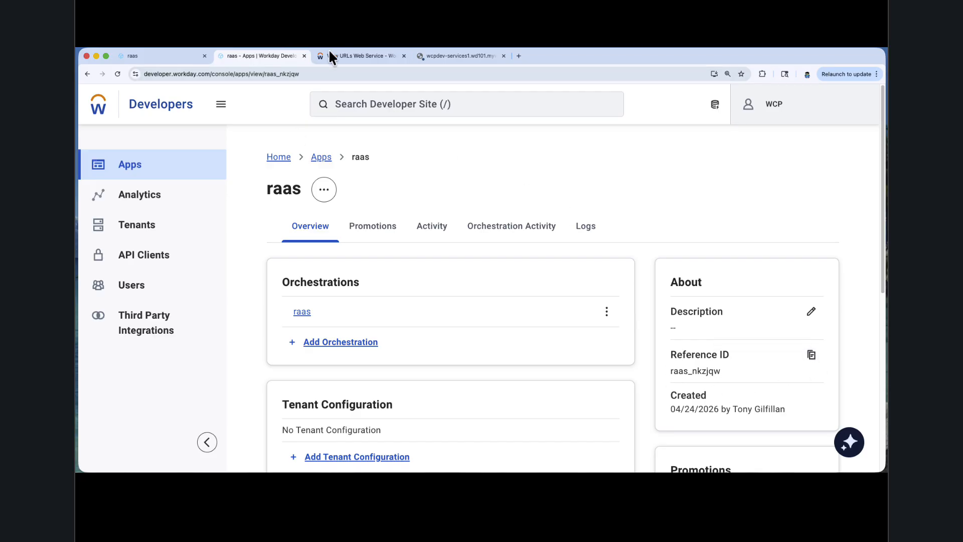
Step: Switch to the Workday tenant and create an integration system named raas demo using the Orchestrate Integration Template
{"action": "left_click", "coordinate": [350, 57]}
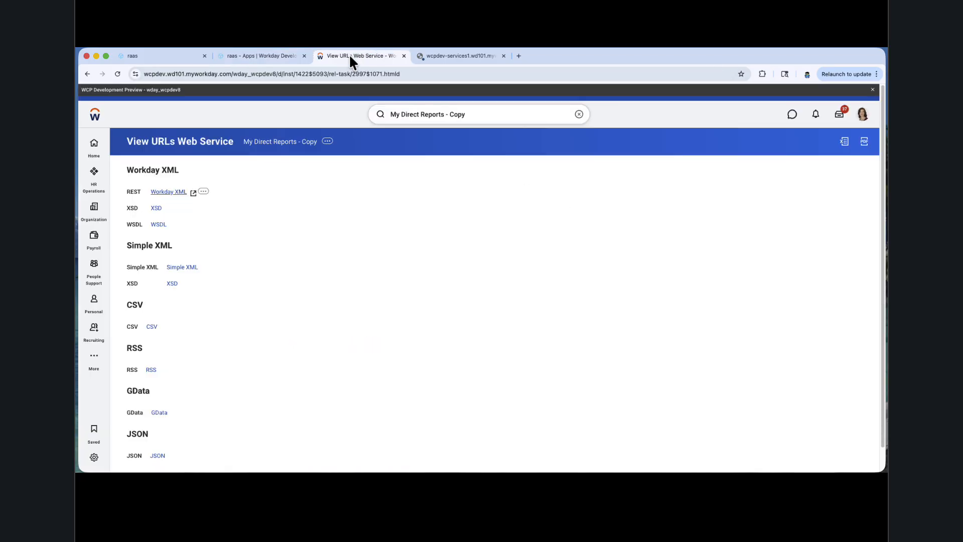
{"action": "left_click", "coordinate": [493, 116]}
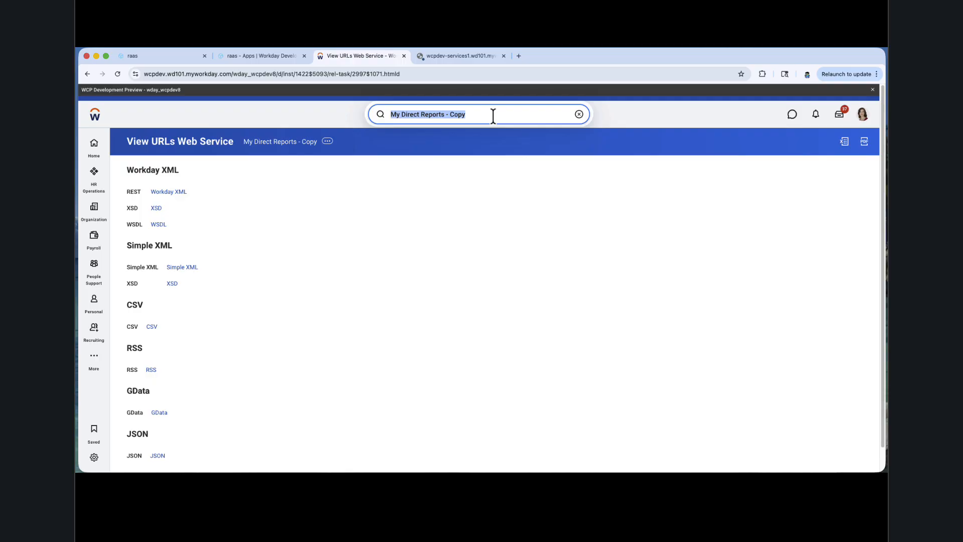
{"action": "type", "text": "create int sys"}
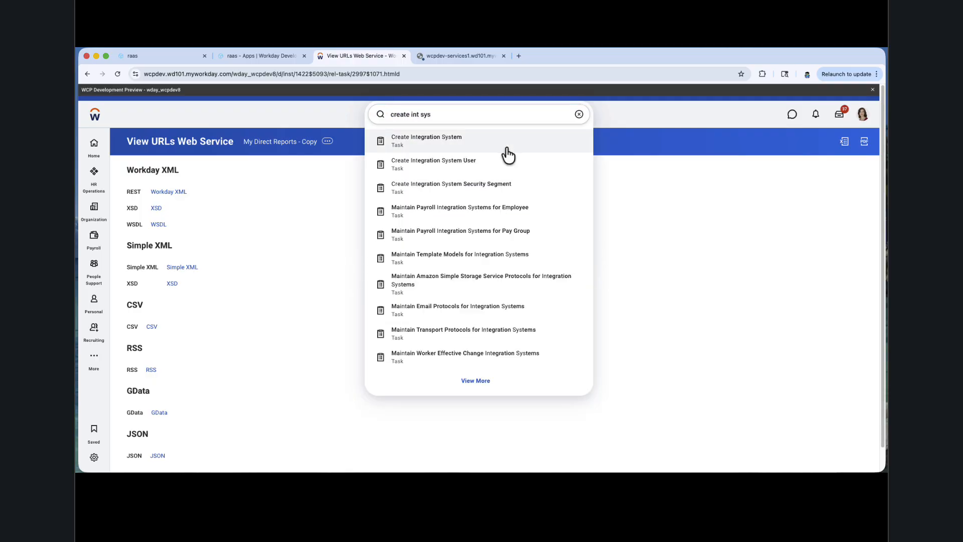
{"action": "left_click", "coordinate": [502, 147]}
{"action": "left_click", "coordinate": [460, 179]}
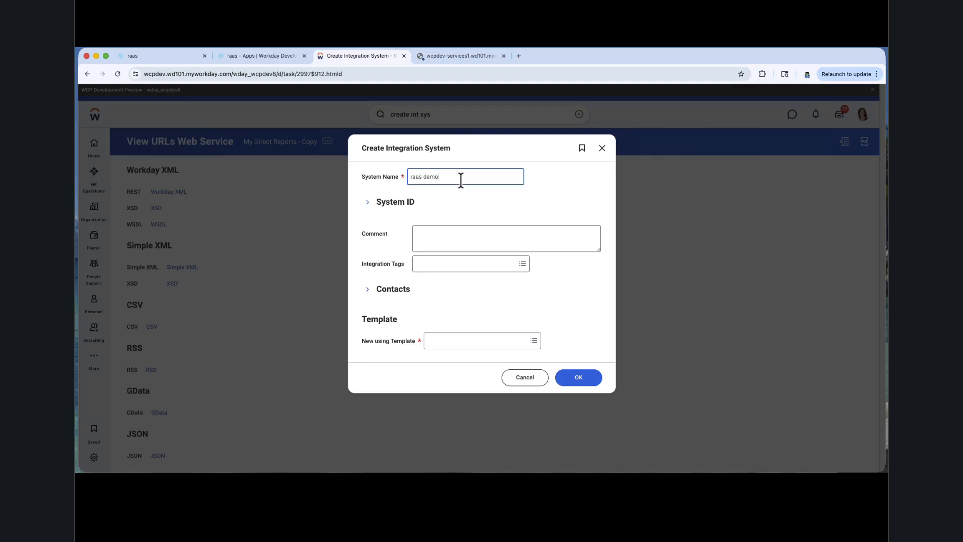
{"action": "left_click", "coordinate": [462, 341]}
{"action": "type", "text": "orc"}
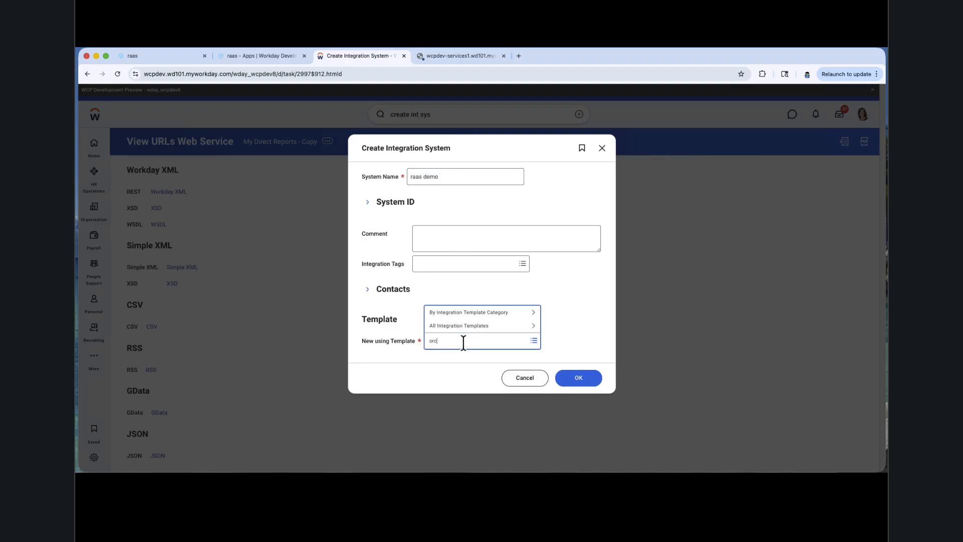
{"action": "type", "text": "h"}
{"action": "key", "text": "Return"}
{"action": "left_click", "coordinate": [579, 386]}
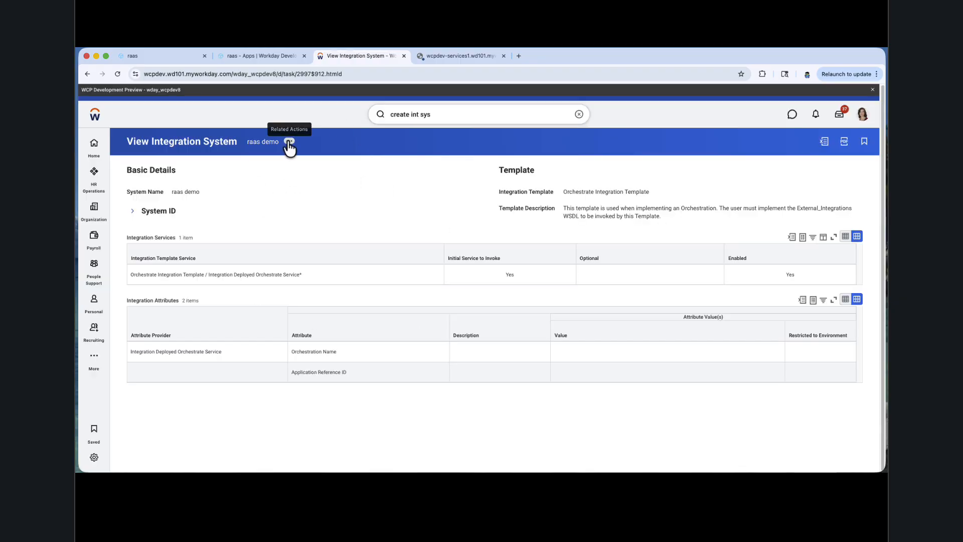
Step: Configure raas demo's integration attributes with Orchestration Name raas and the copied Application Reference ID raas_nkzjqw
{"action": "left_click", "coordinate": [289, 143]}
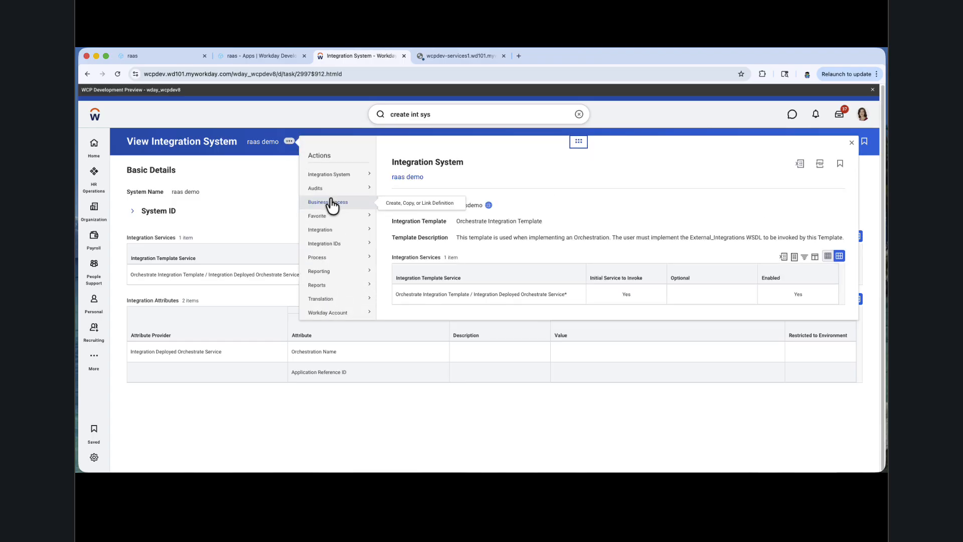
{"action": "mouse_move", "coordinate": [342, 181]}
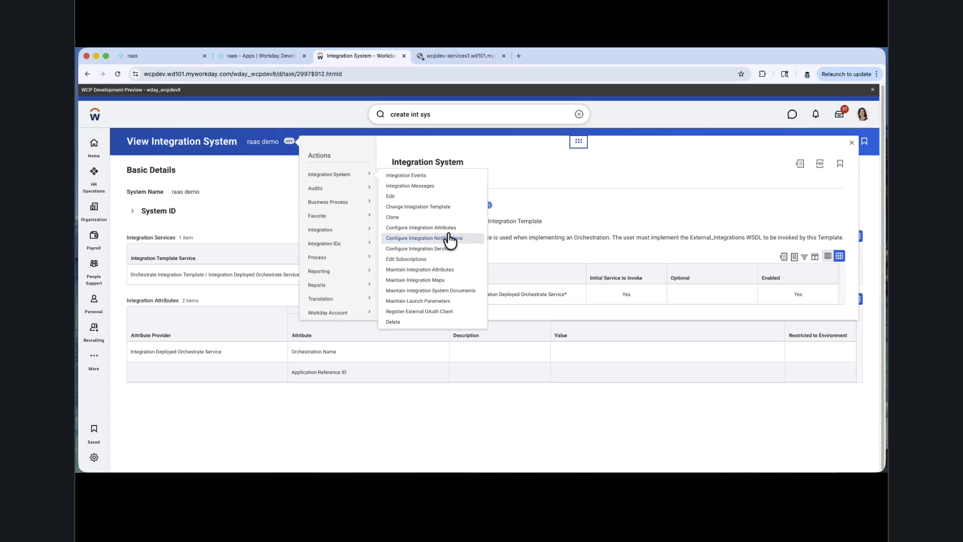
{"action": "left_click", "coordinate": [422, 229]}
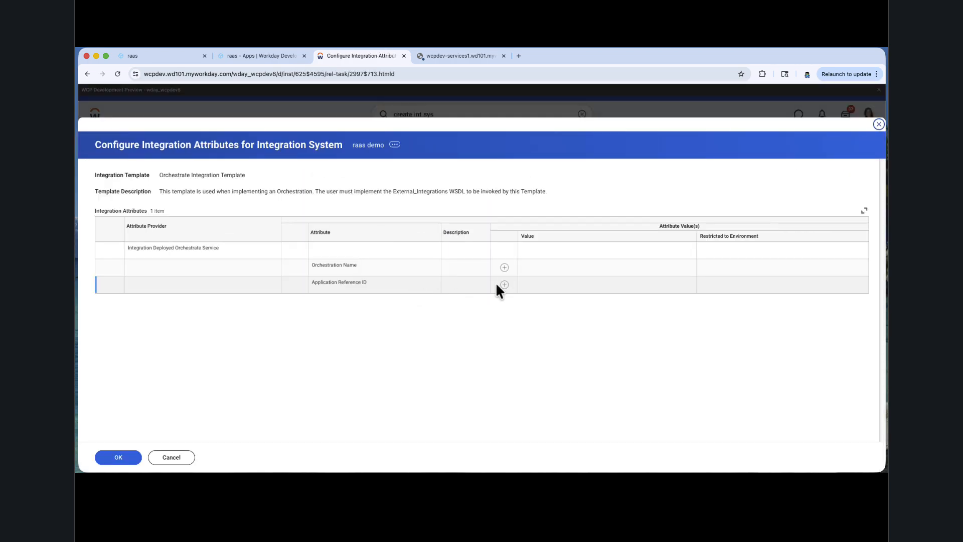
{"action": "left_click", "coordinate": [504, 269]}
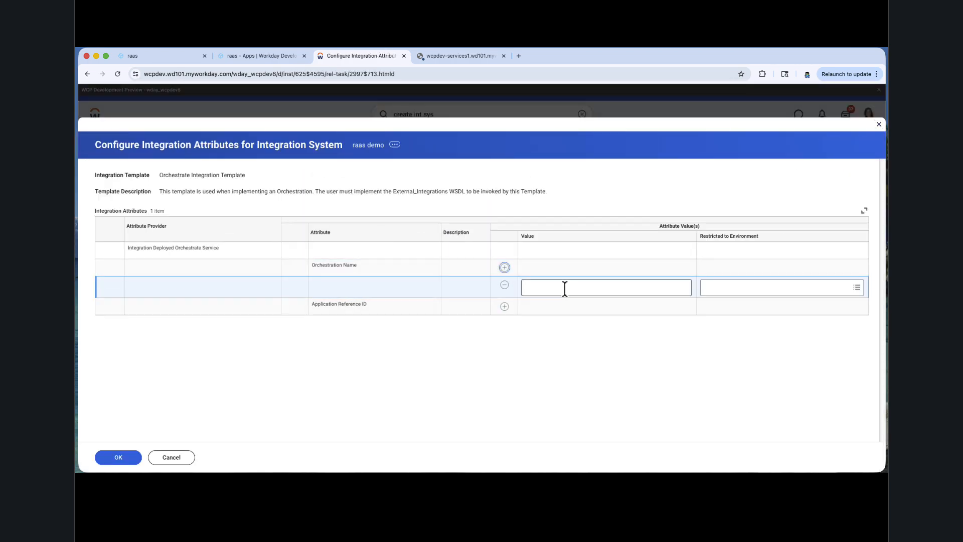
{"action": "left_click", "coordinate": [565, 289]}
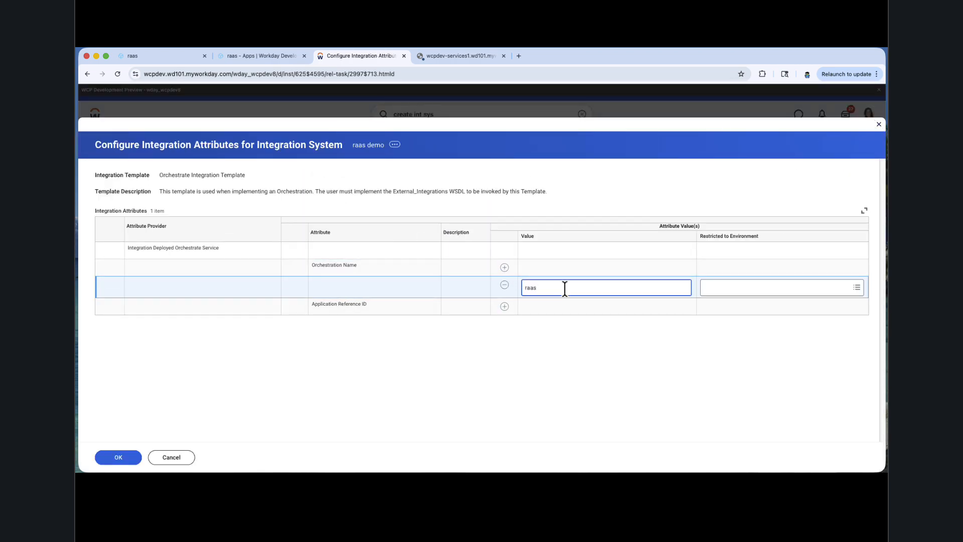
{"action": "left_click", "coordinate": [505, 307]}
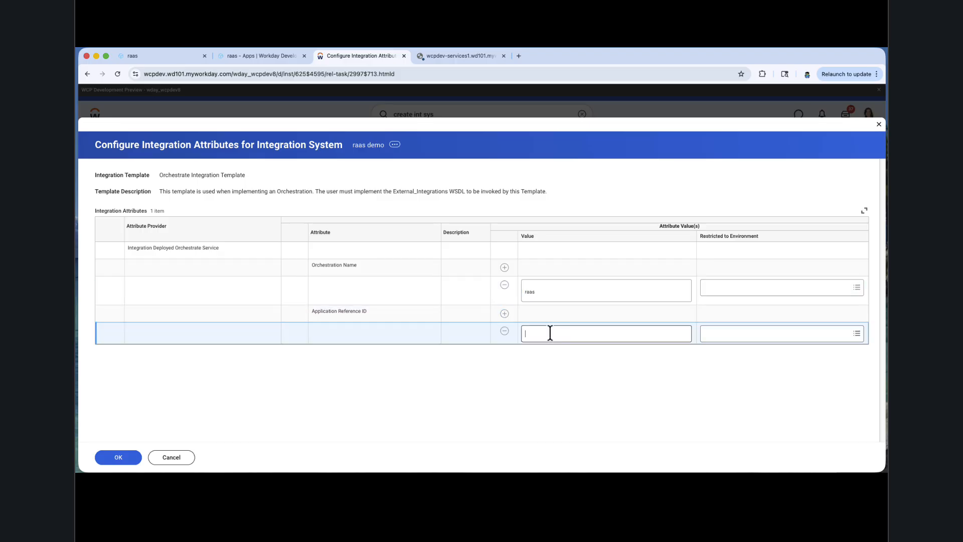
{"action": "left_click", "coordinate": [549, 333]}
{"action": "key", "text": "cmd+v"}
{"action": "left_click", "coordinate": [585, 358]}
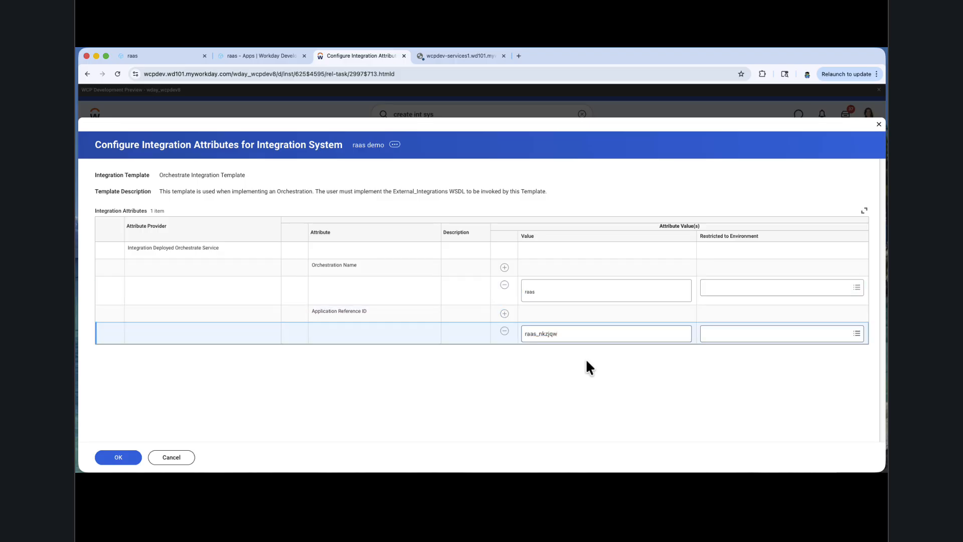
{"action": "left_click", "coordinate": [107, 454]}
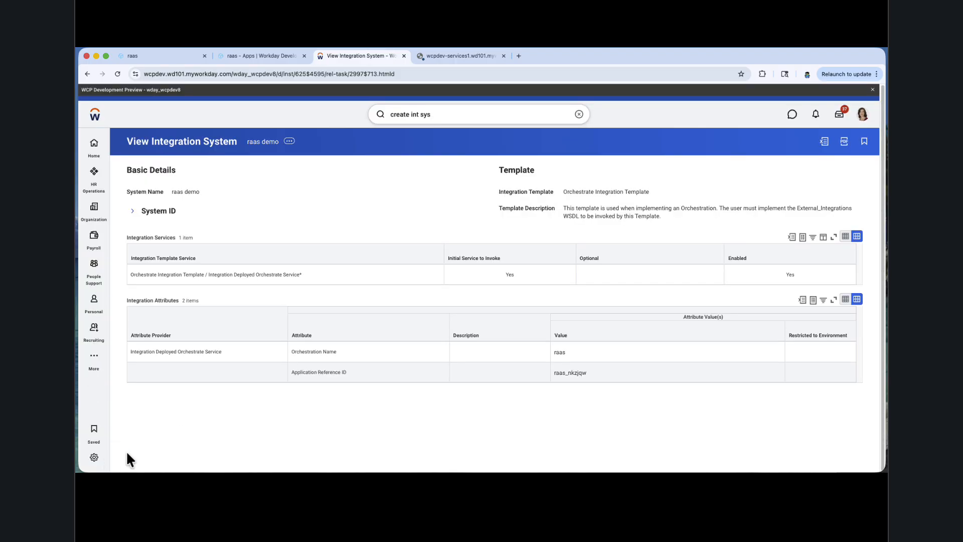
Step: Launch the raas demo integration with the Run Now frequency
{"action": "left_click", "coordinate": [289, 141]}
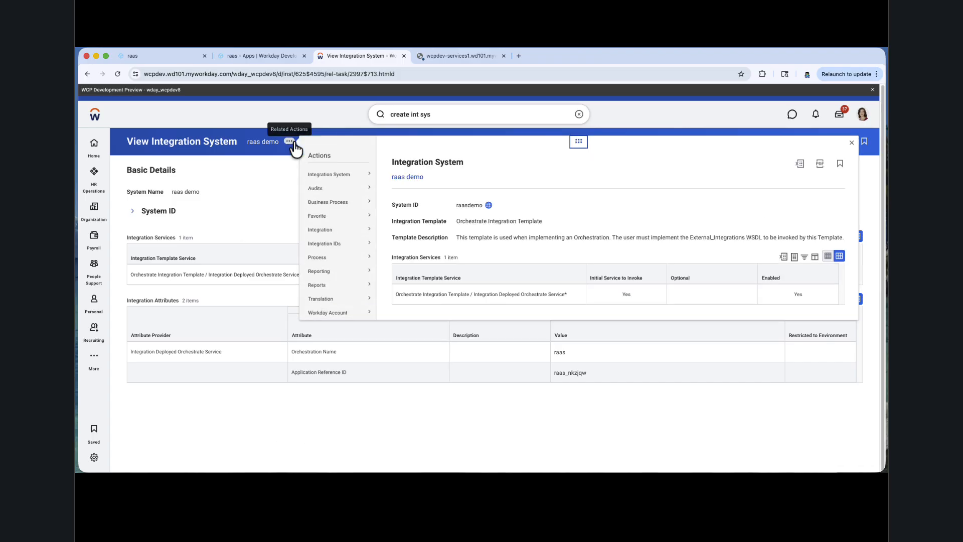
{"action": "left_click", "coordinate": [327, 231]}
{"action": "left_click", "coordinate": [409, 231]}
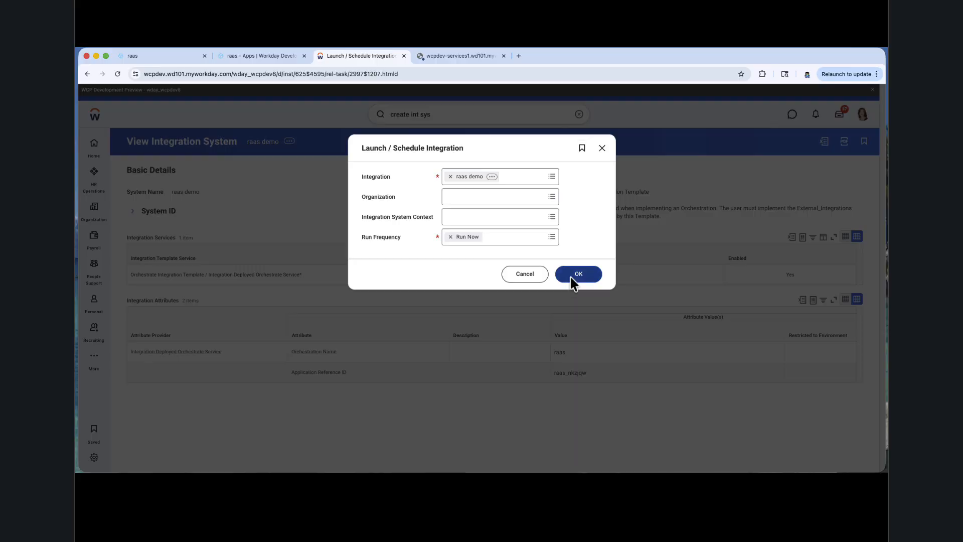
{"action": "left_click", "coordinate": [575, 274]}
{"action": "left_click", "coordinate": [120, 460]}
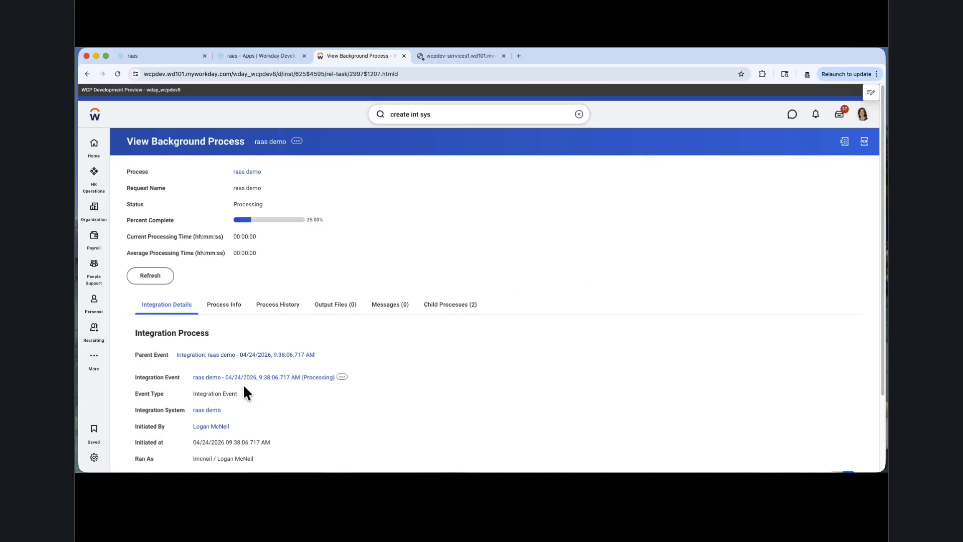
Step: Refresh the raas demo background process until it finishes and download its RAAS DATA output file
{"action": "left_click", "coordinate": [159, 277]}
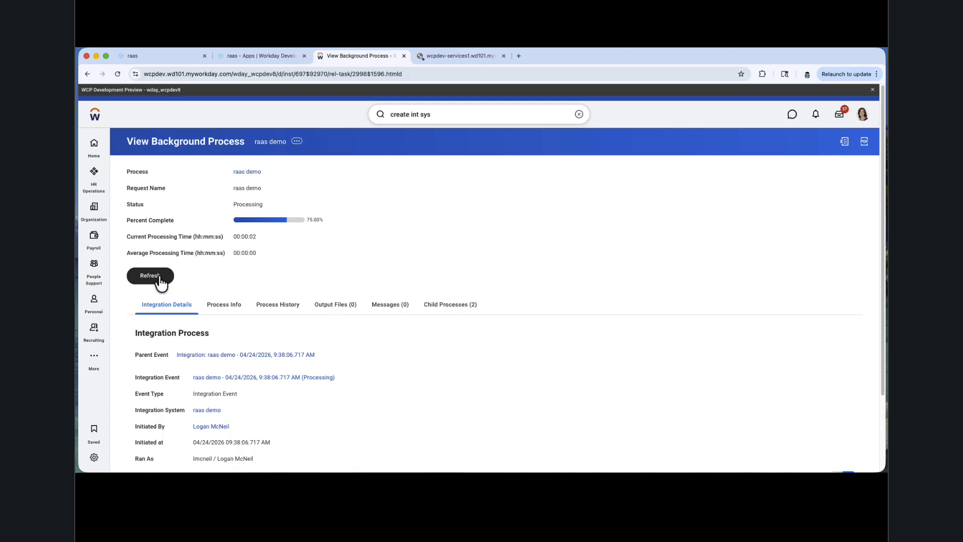
{"action": "left_click", "coordinate": [159, 277]}
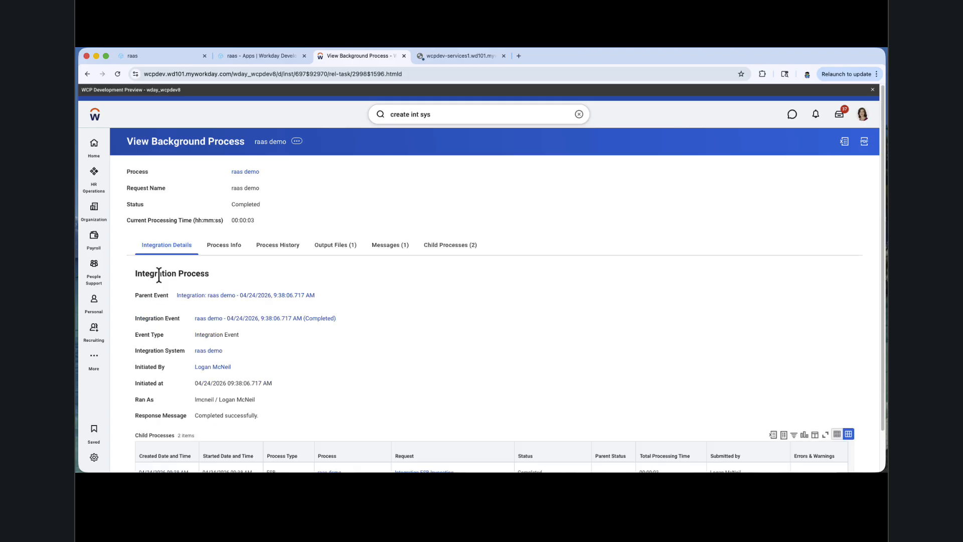
{"action": "left_click", "coordinate": [342, 251]}
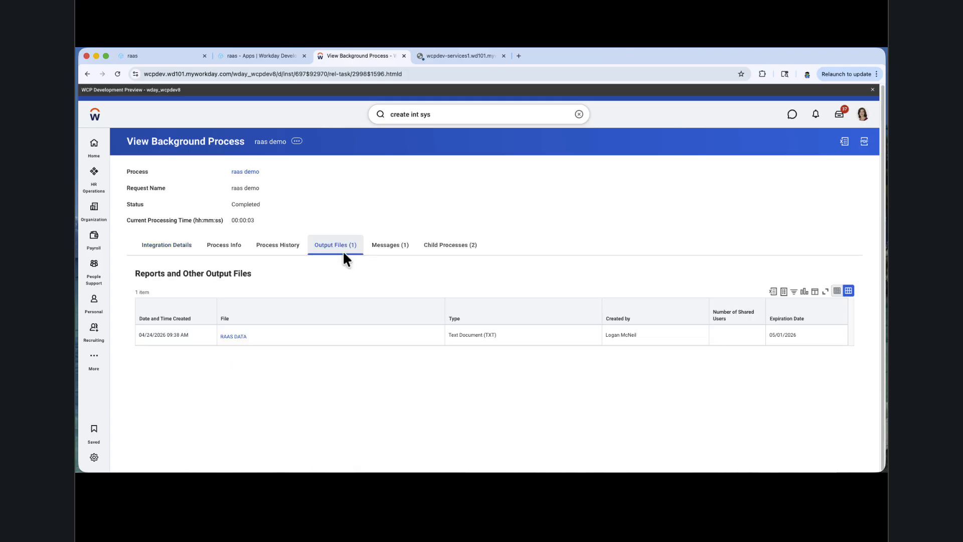
{"action": "left_click", "coordinate": [226, 337]}
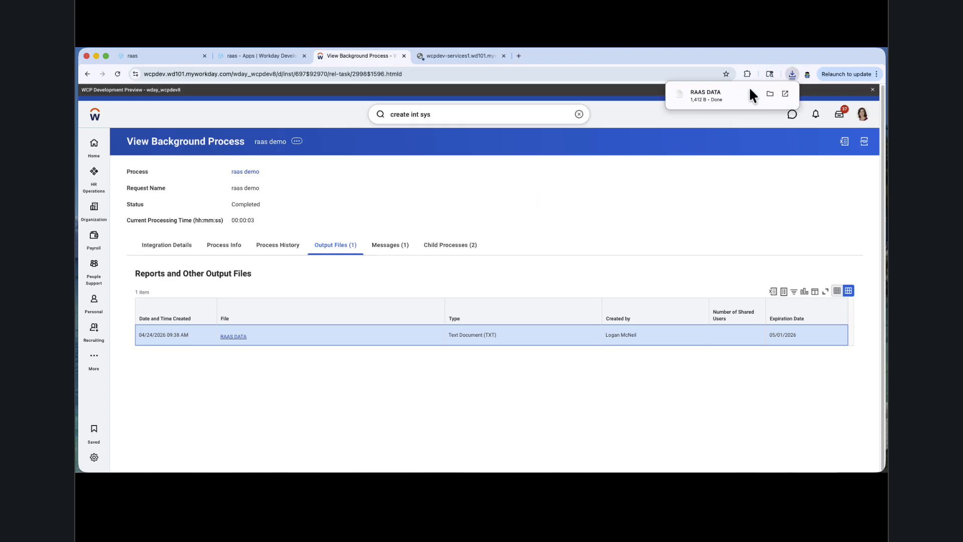
Step: Open the downloaded RAAS DATA file and examine its report entries from start to end
{"action": "left_click", "coordinate": [707, 89]}
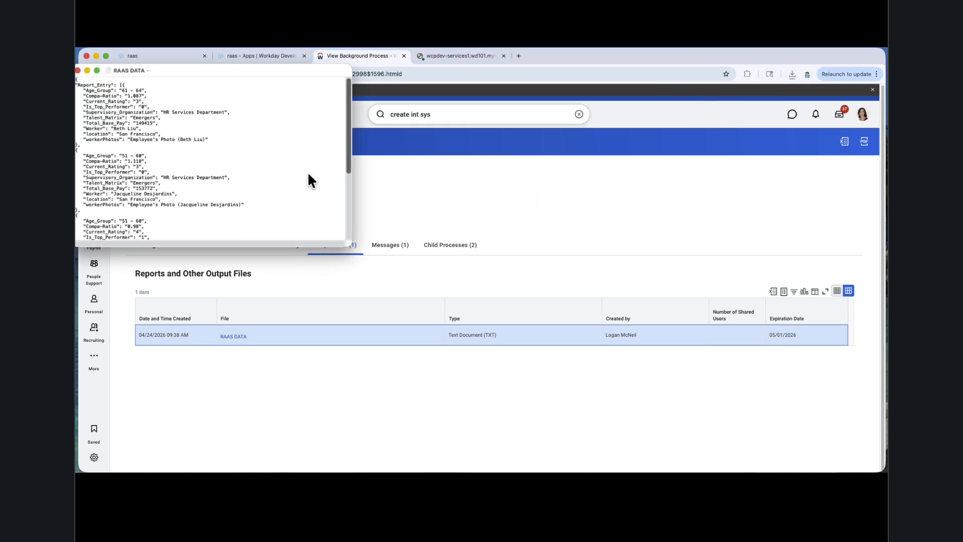
{"action": "scroll", "coordinate": [216, 189], "scroll_direction": "down", "scroll_amount": 8}
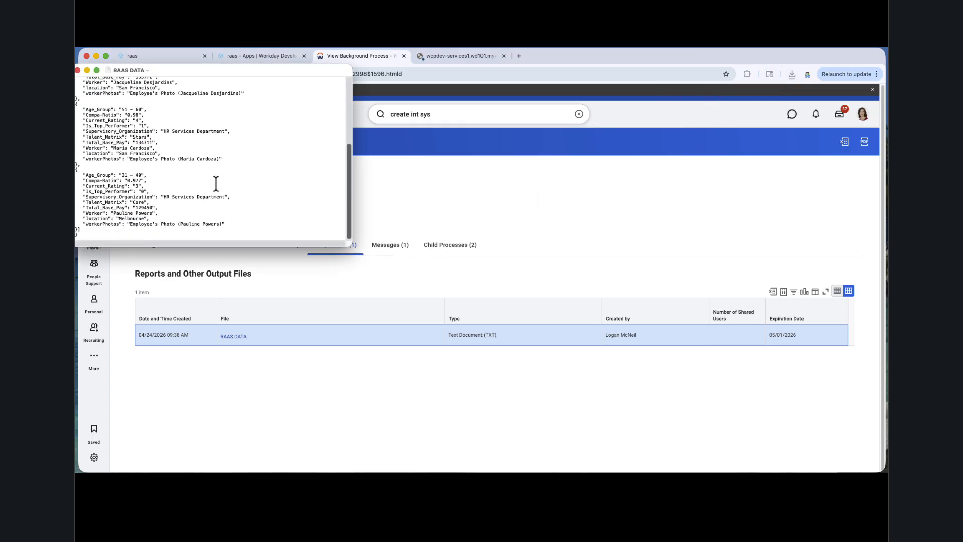
{"action": "scroll", "coordinate": [216, 183], "scroll_direction": "up", "scroll_amount": 8}
{"action": "left_click_drag", "start_coordinate": [283, 71], "coordinate": [388, 142]}
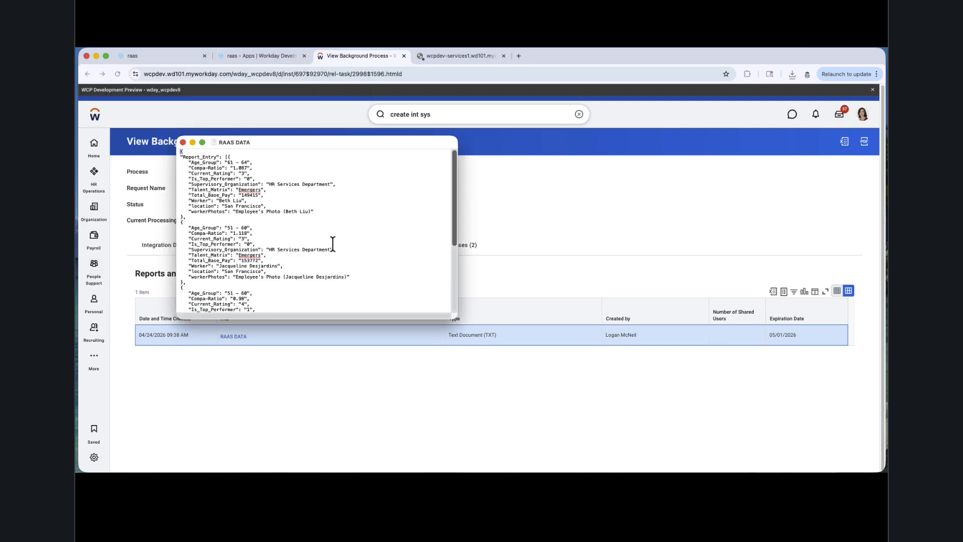